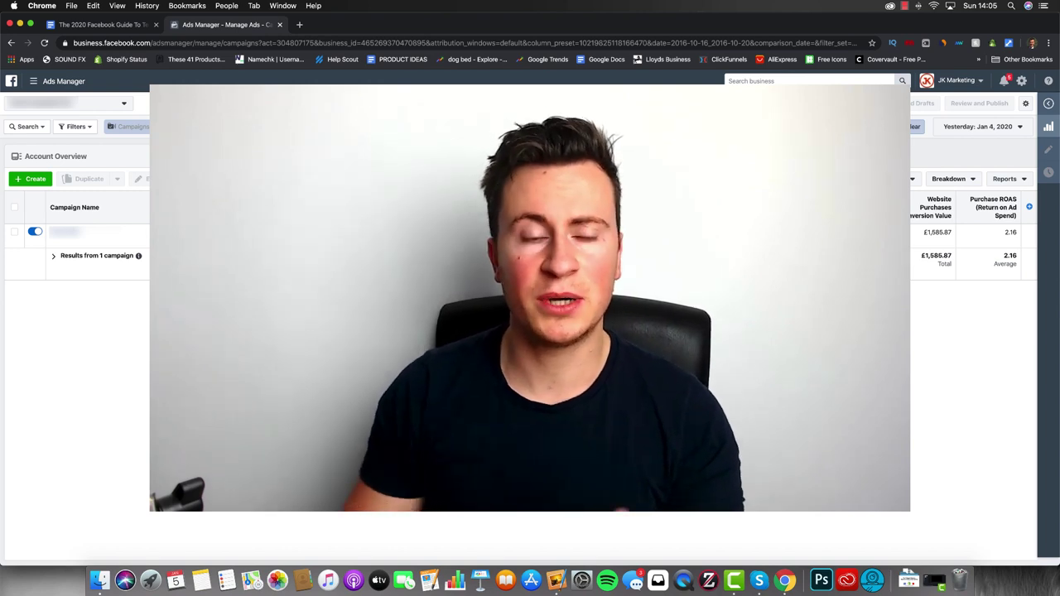
# Step: Look over the three-product ad set plan in the Google Docs testing guide, and return to the campaign results in Ads Manager
pyautogui.press('super+1')
pyautogui.press('super+equal')
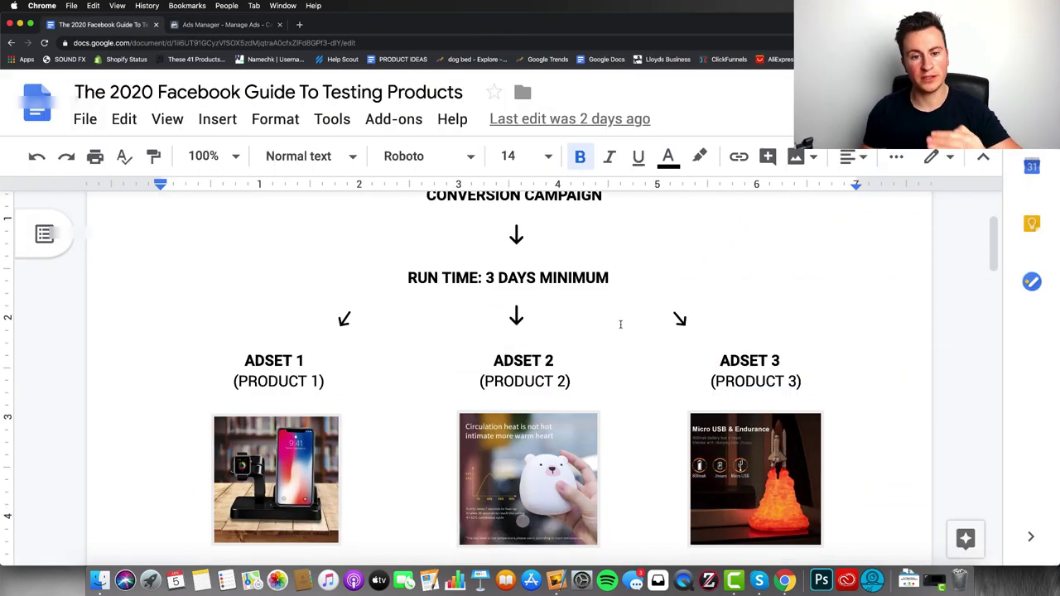
pyautogui.scroll(-7, 620, 323)
pyautogui.scroll(3, 620, 323)
pyautogui.scroll(2, 620, 324)
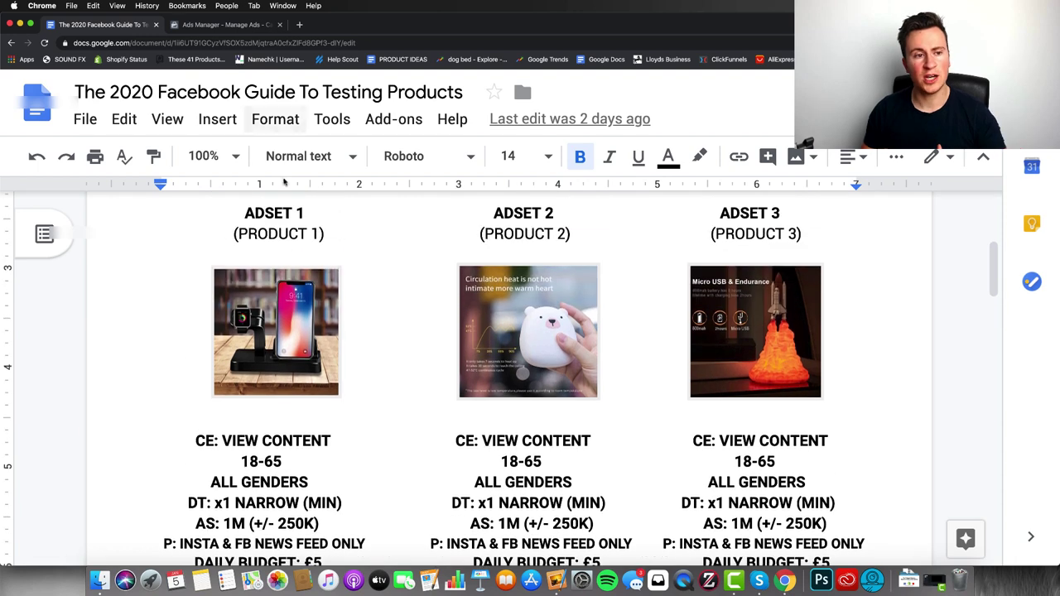
pyautogui.click(236, 25)
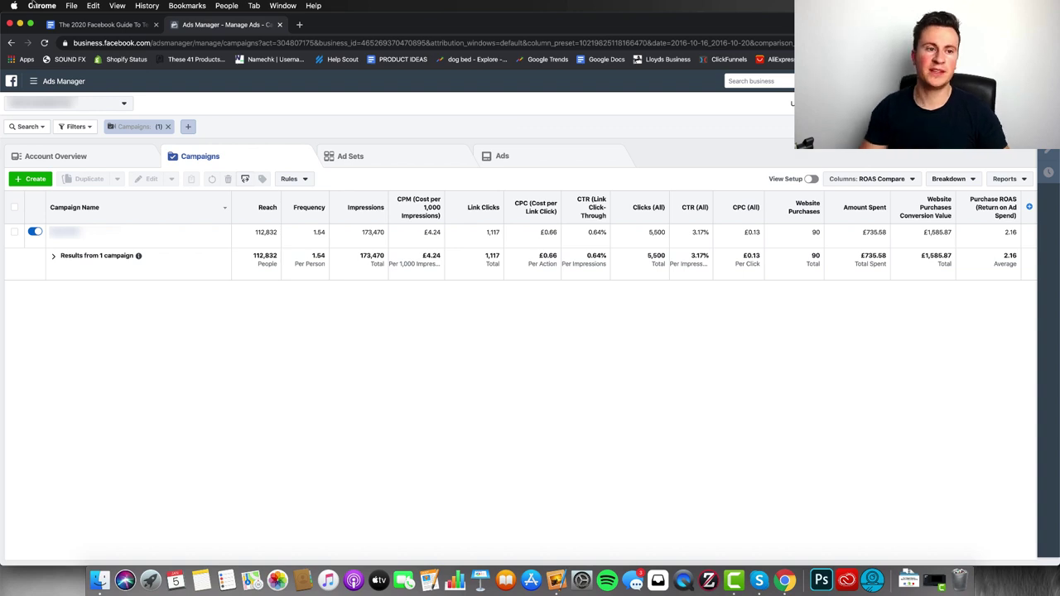
# Step: Reopen the testing guide and examine the campaign structure from its title through the settings listed for the three ad sets
pyautogui.click(81, 24)
pyautogui.scroll(5, 409, 256)
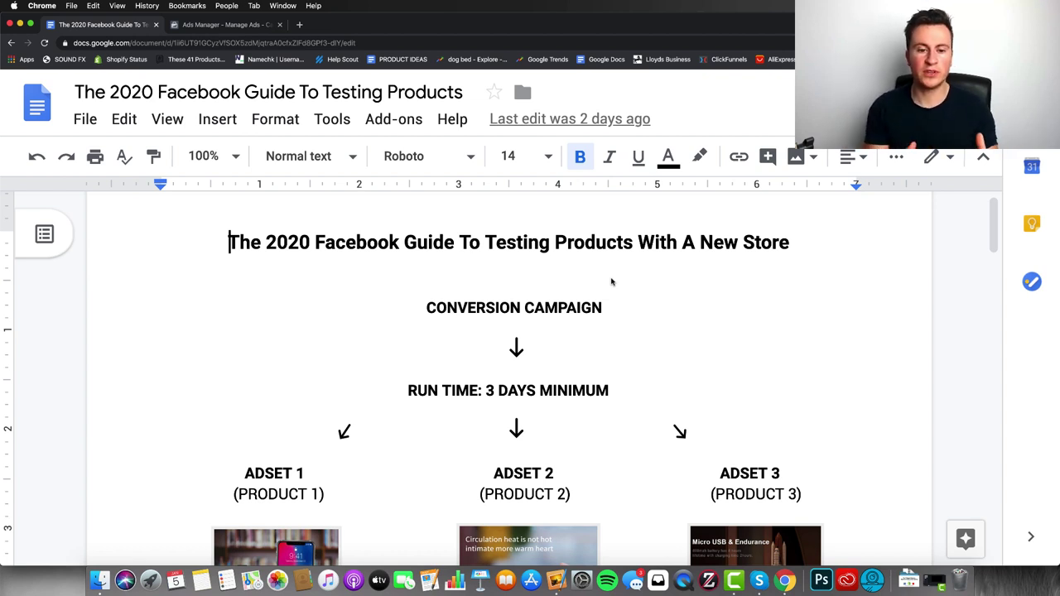
pyautogui.scroll(-2, 611, 282)
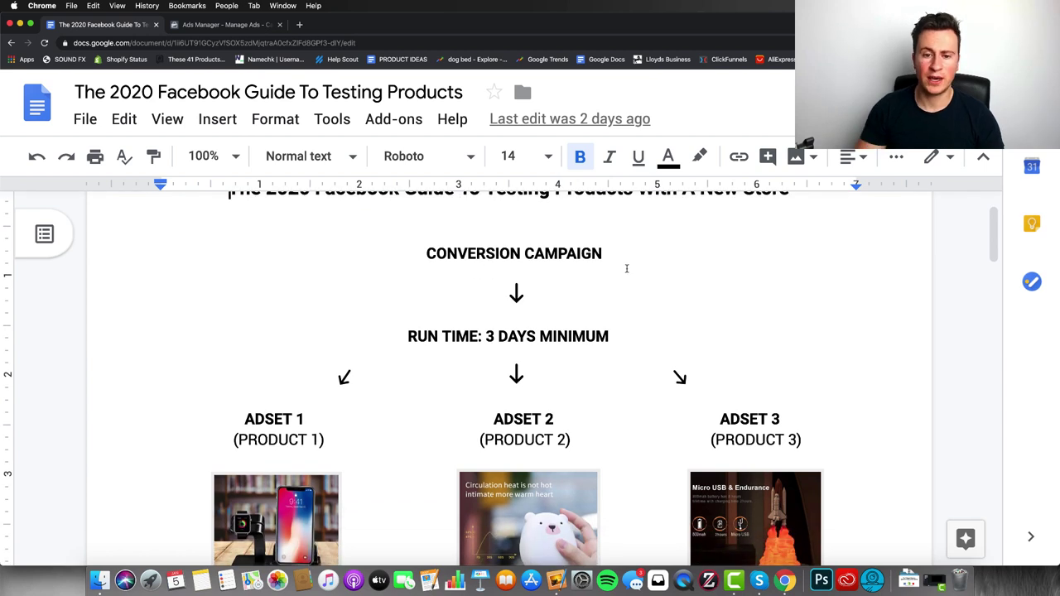
pyautogui.scroll(-2, 613, 266)
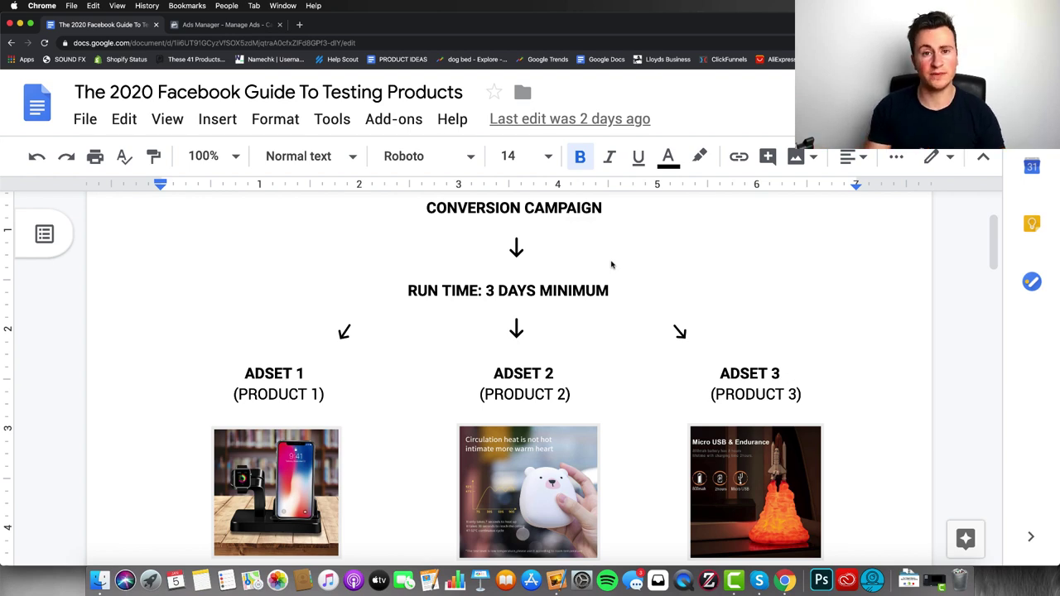
pyautogui.scroll(-4, 611, 265)
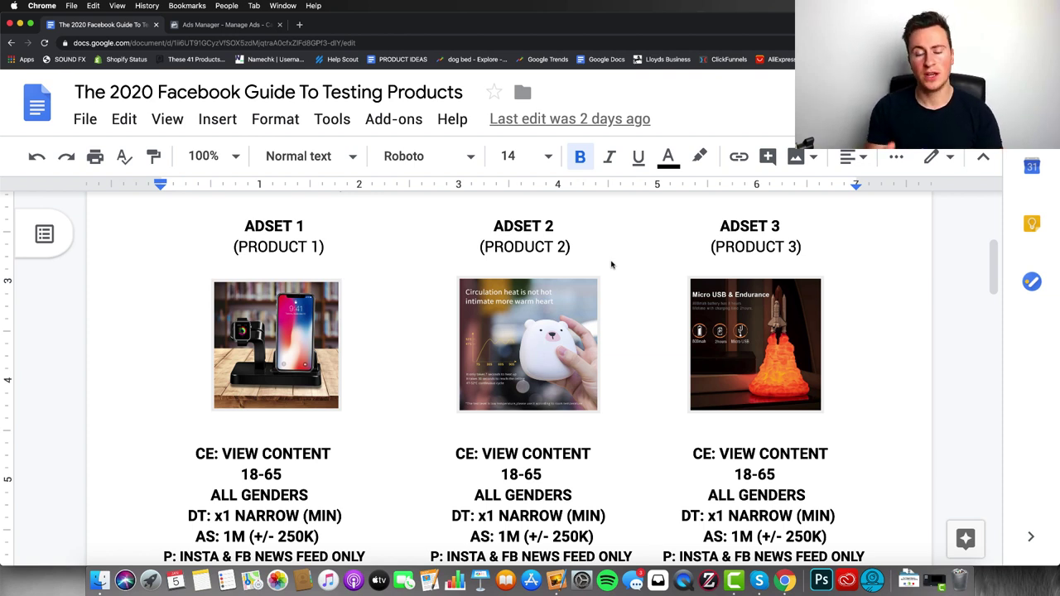
pyautogui.scroll(-1, 824, 254)
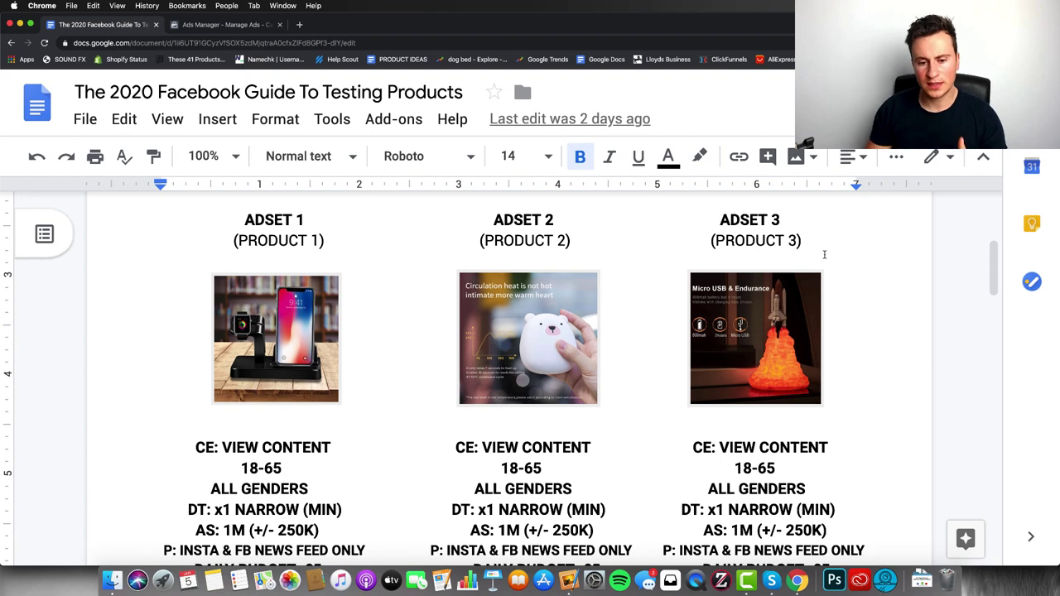
pyautogui.scroll(-5, 824, 254)
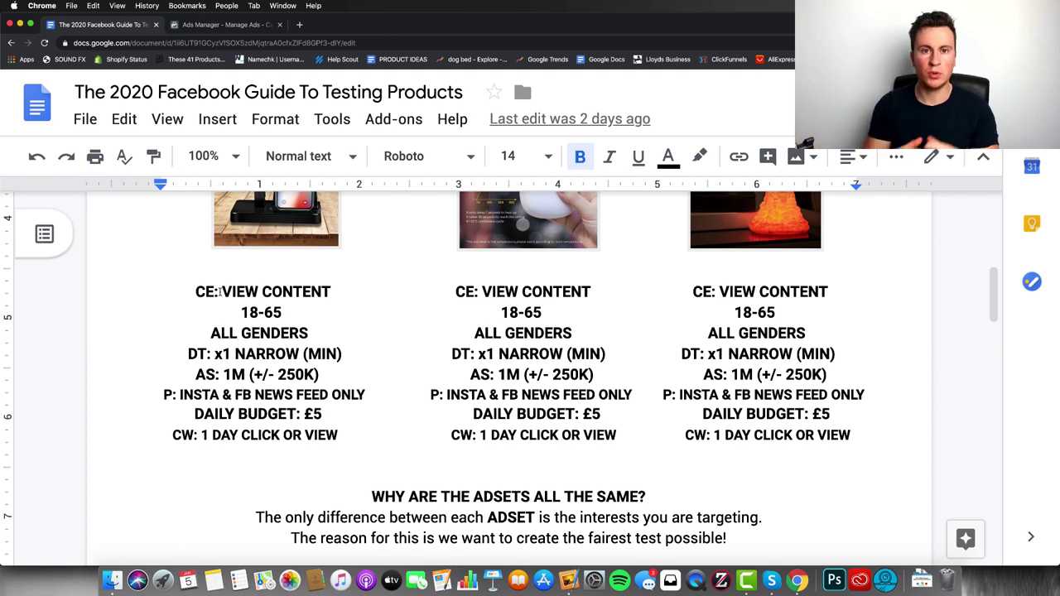
pyautogui.scroll(2, 613, 326)
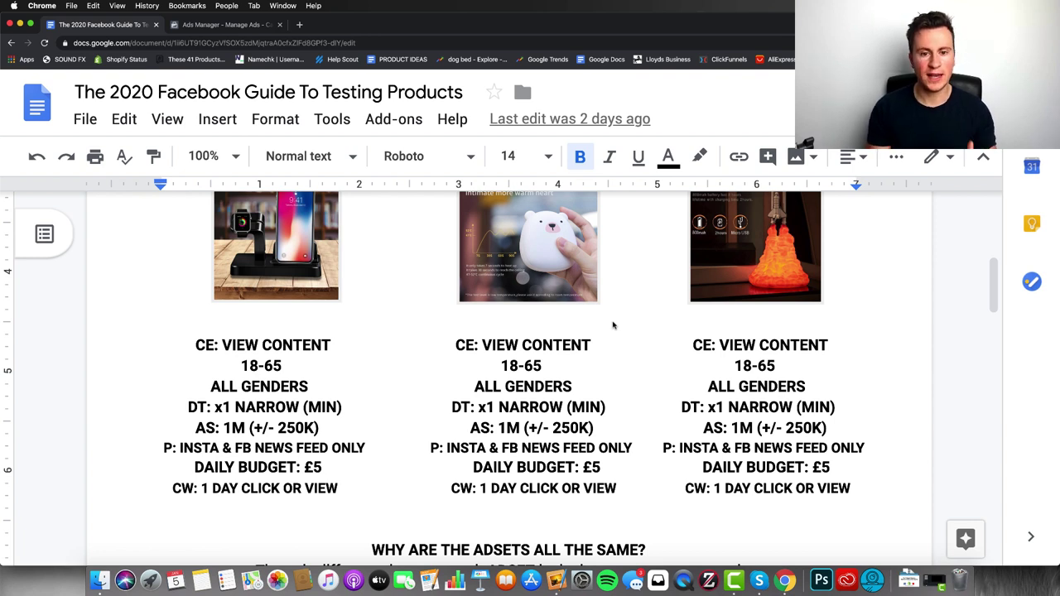
pyautogui.scroll(-1, 613, 325)
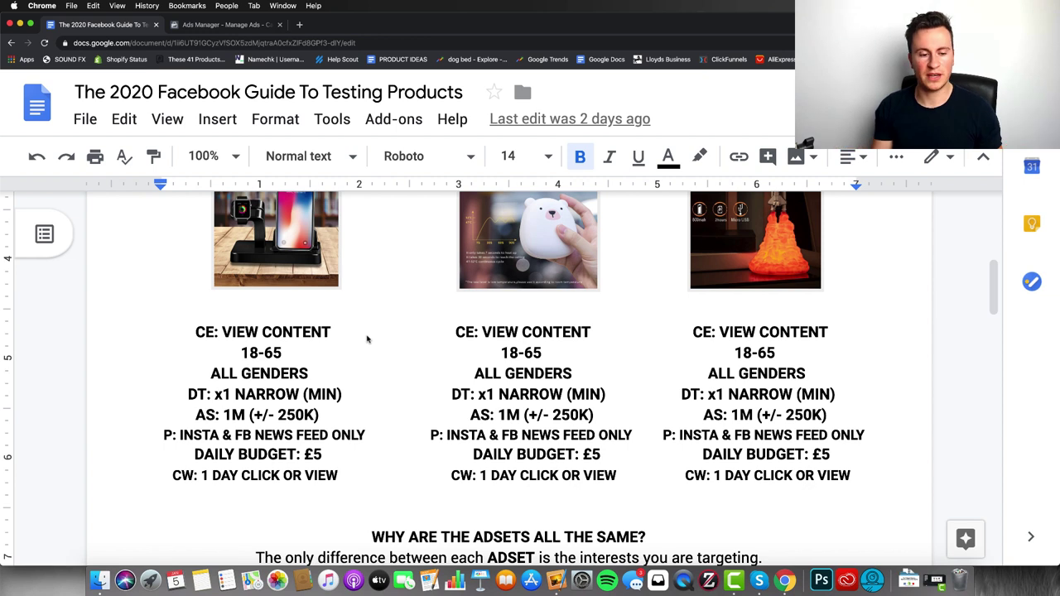
pyautogui.scroll(-1, 366, 338)
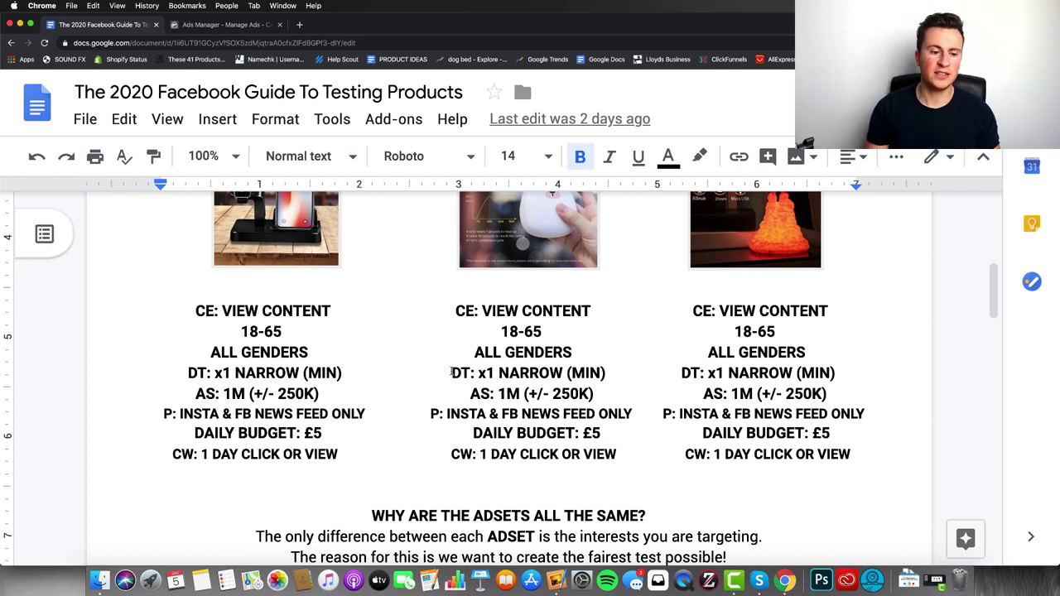
pyautogui.scroll(-1, 298, 457)
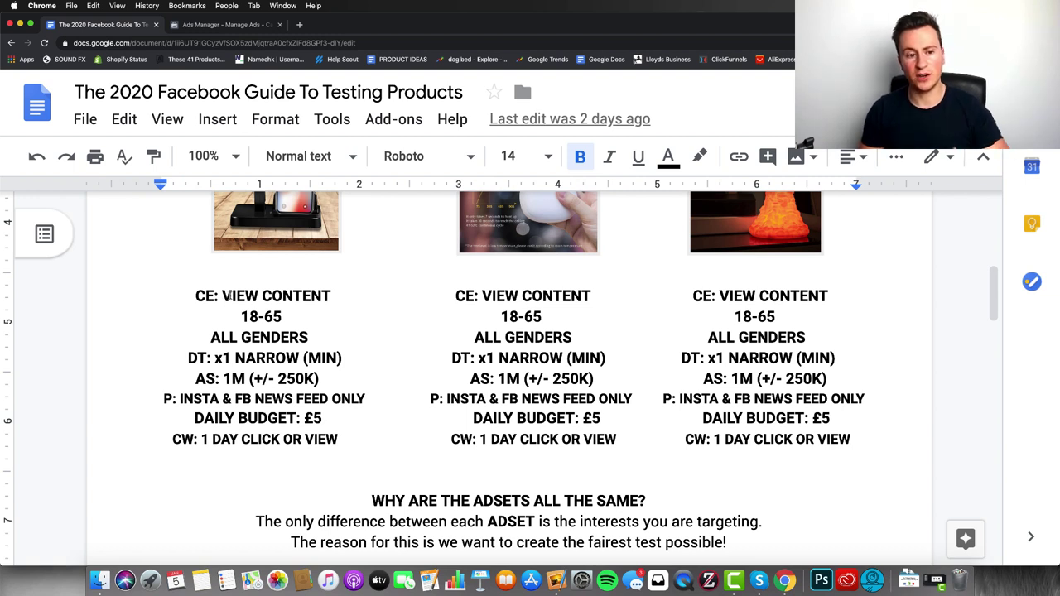
# Step: Read the guide's conversion event setting, its reason for using identical ad sets, and the next steps after testing
pyautogui.moveTo(229, 296); pyautogui.dragTo(324, 296)
pyautogui.click(287, 378)
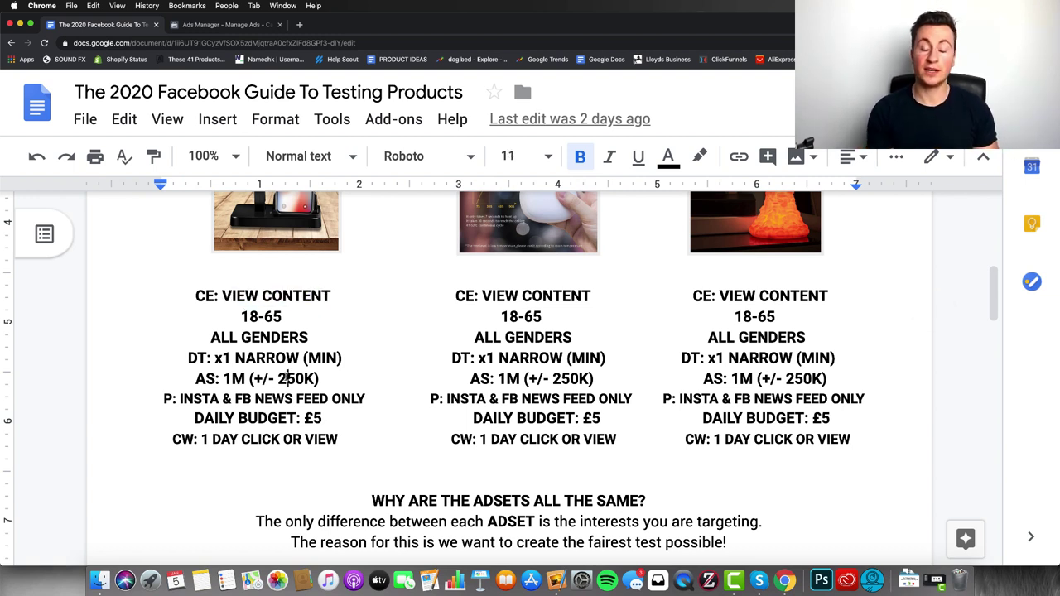
pyautogui.click(660, 542)
pyautogui.scroll(-2, 489, 352)
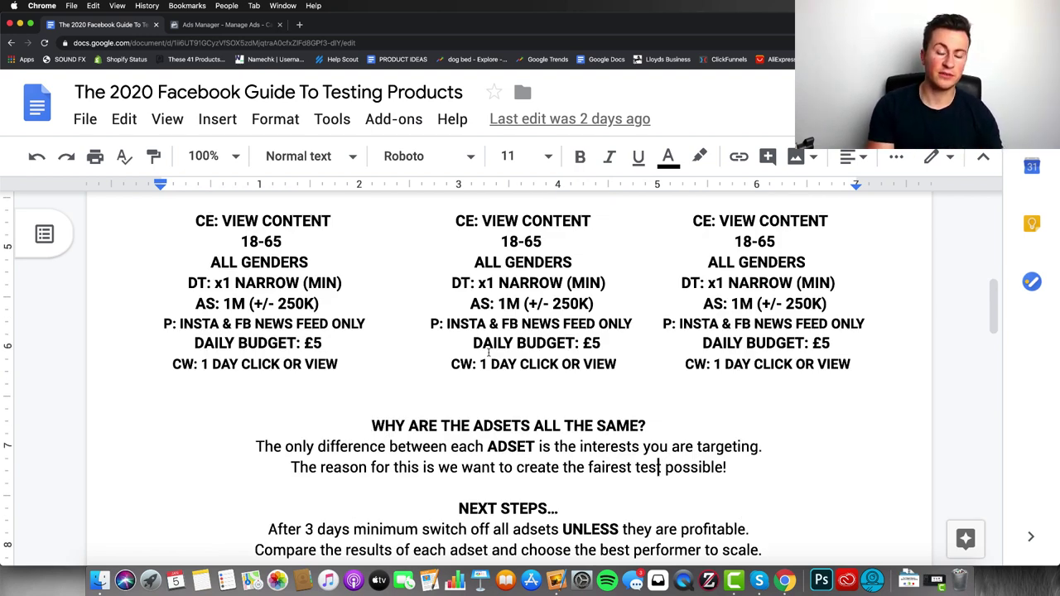
pyautogui.scroll(-1, 488, 352)
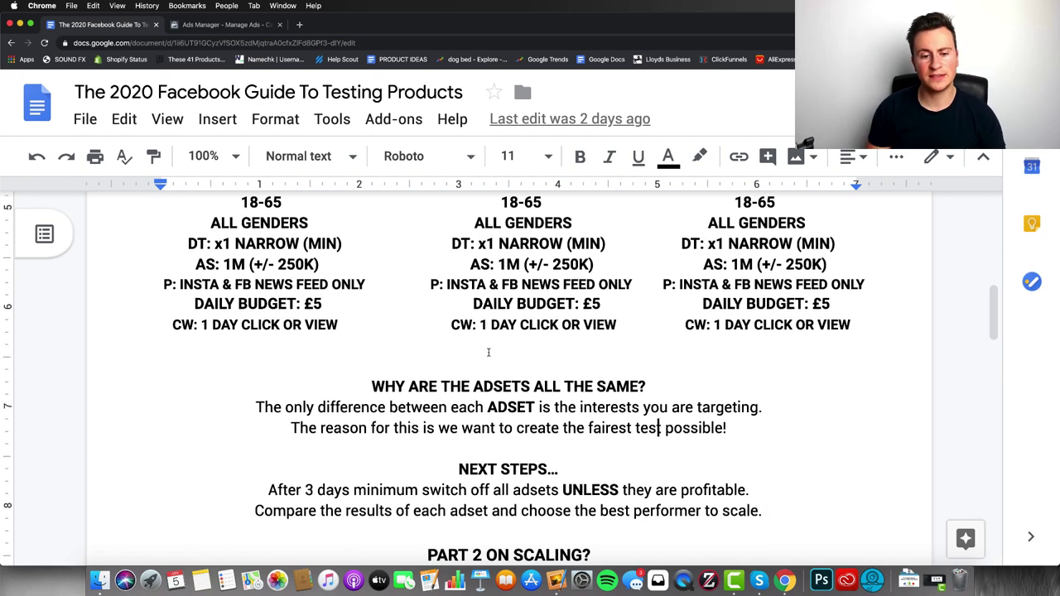
pyautogui.moveTo(300, 423); pyautogui.dragTo(447, 424)
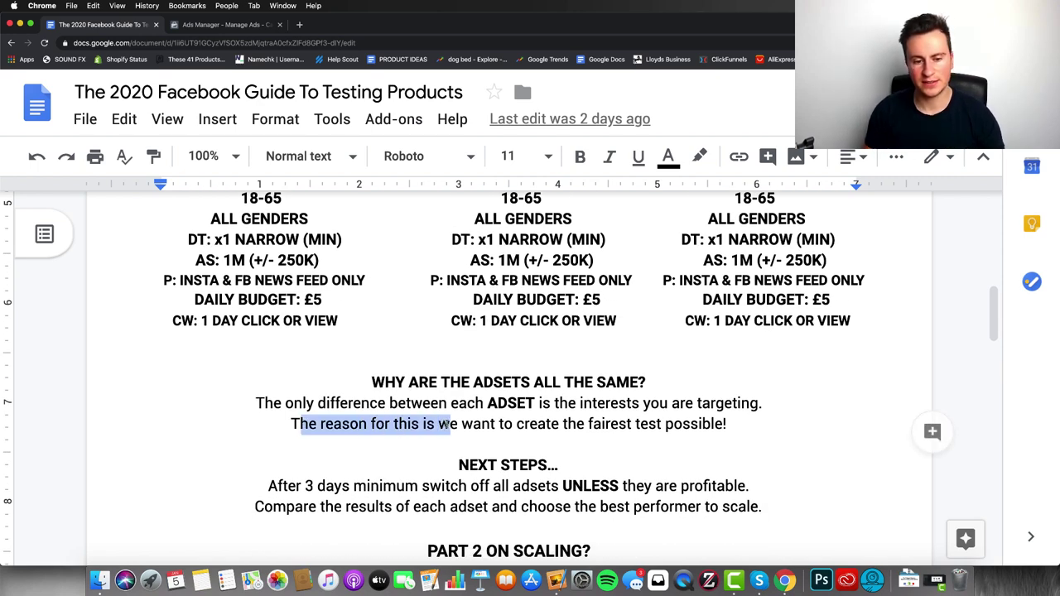
pyautogui.click(563, 423)
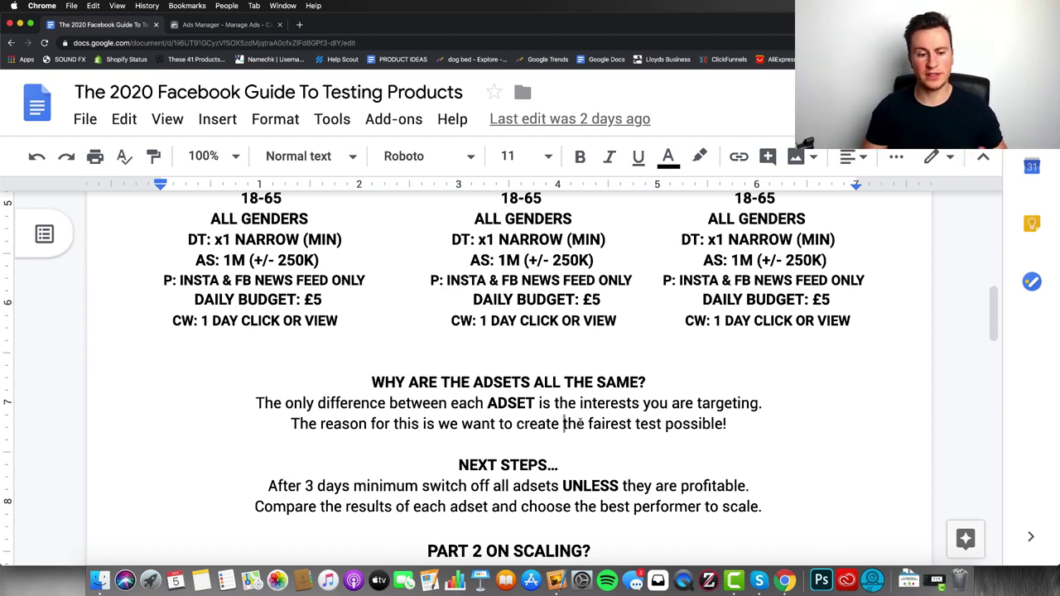
pyautogui.scroll(-2, 373, 406)
pyautogui.scroll(-1, 385, 399)
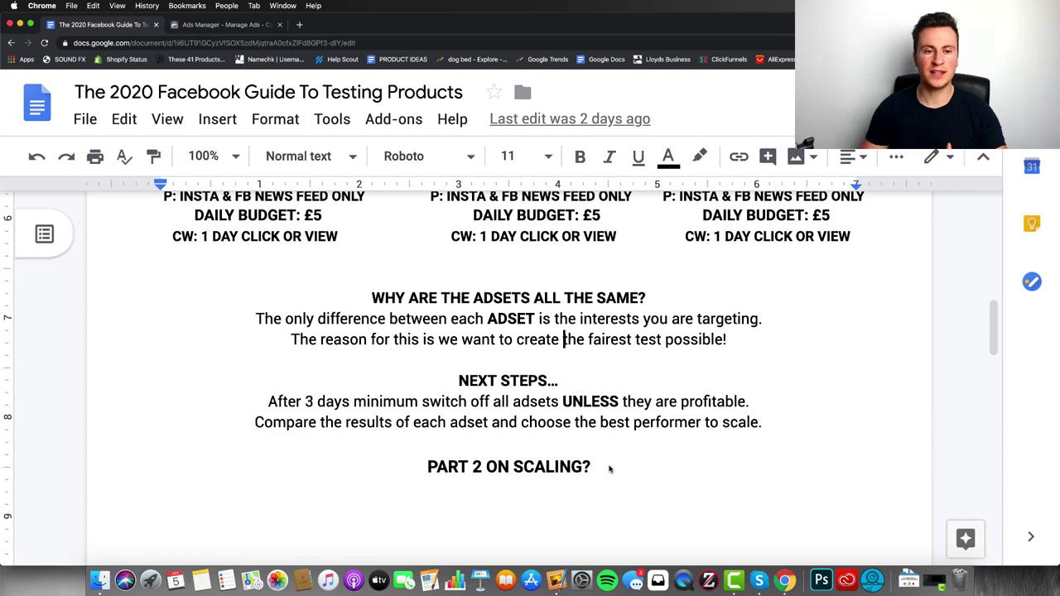
pyautogui.scroll(10, 609, 469)
pyautogui.scroll(4, 609, 469)
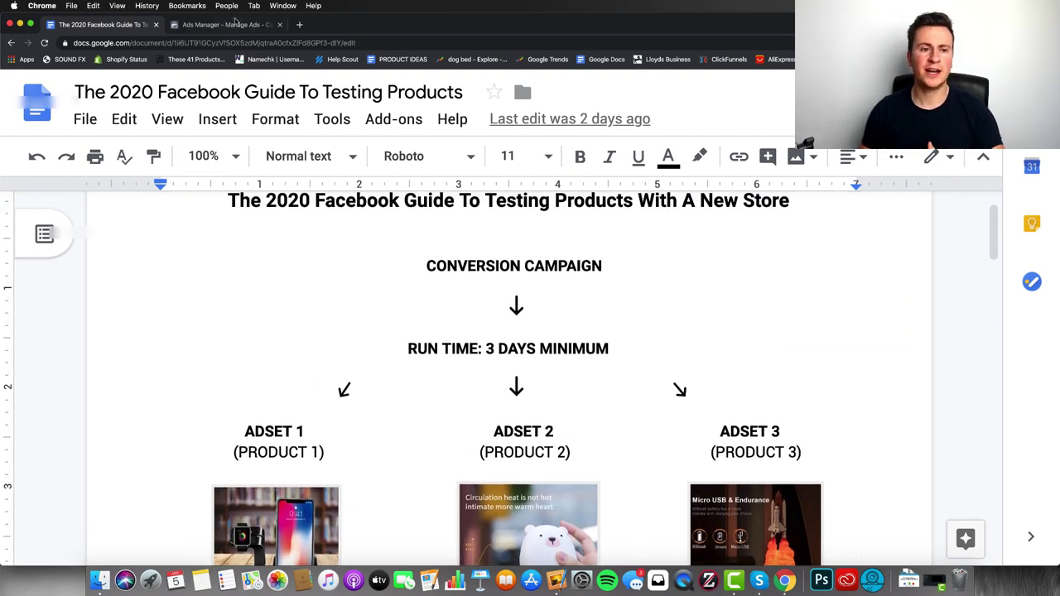
# Step: Switch to Ads Manager and start a new campaign from scratch with the Conversions objective
pyautogui.click(236, 24)
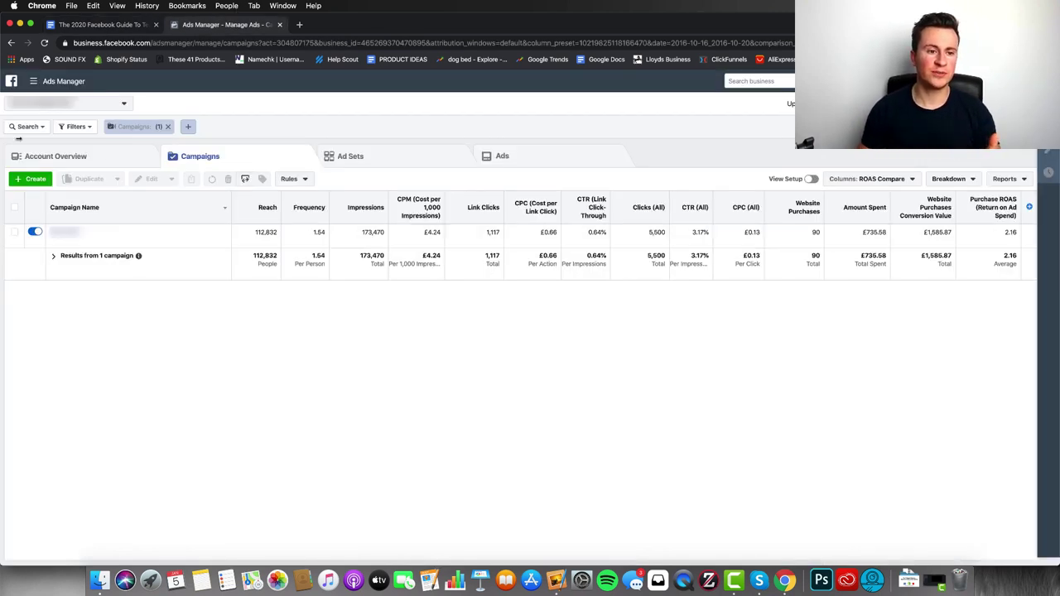
pyautogui.click(30, 179)
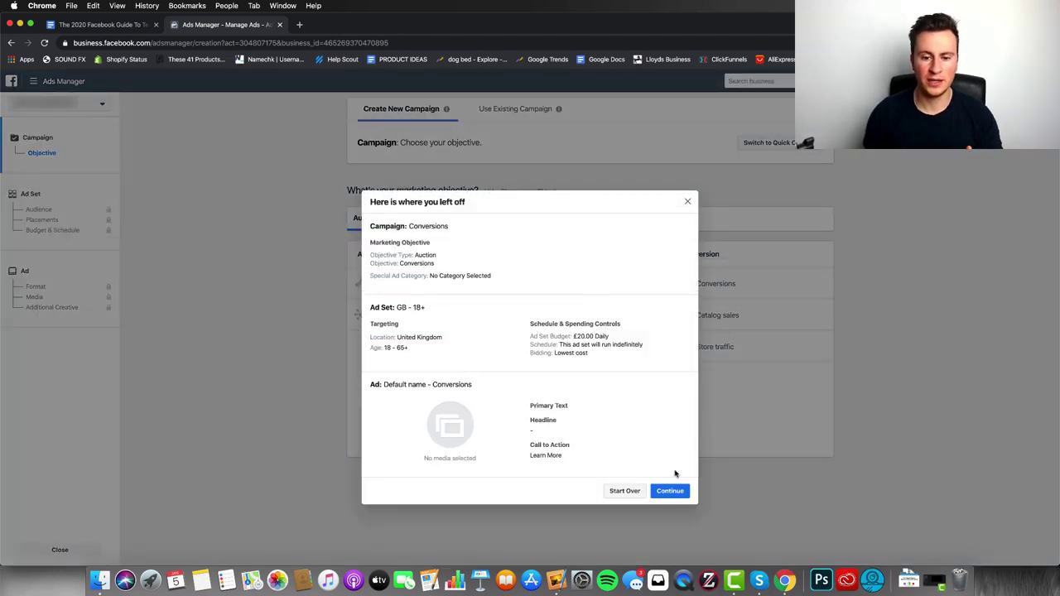
pyautogui.click(629, 491)
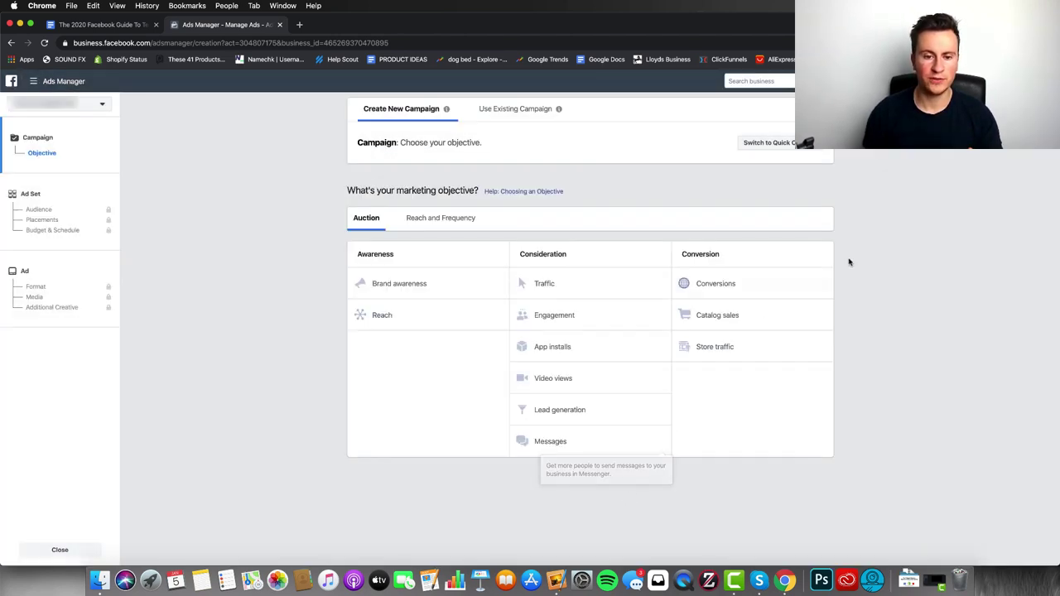
pyautogui.click(754, 278)
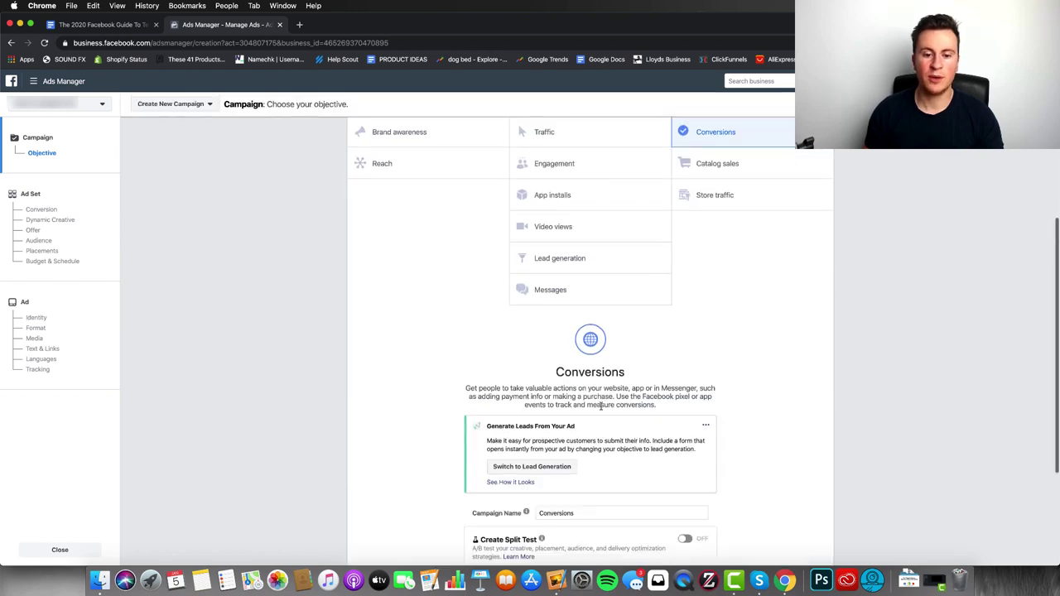
# Step: Name the campaign "3 PRODUCT TEST" and continue to the ad set setup
pyautogui.doubleClick(578, 382)
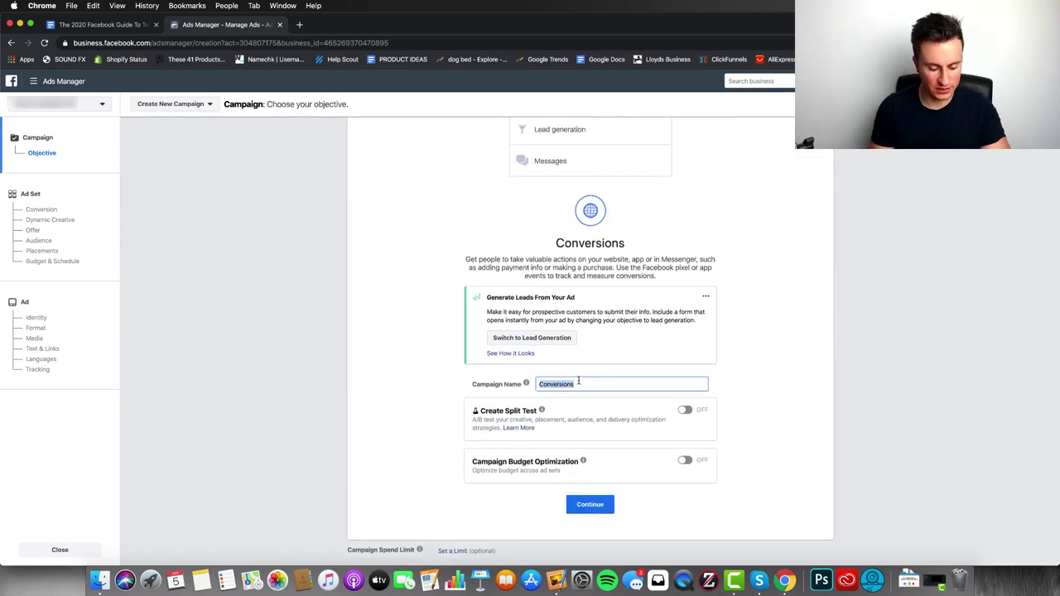
pyautogui.write('3 PRODUCT')
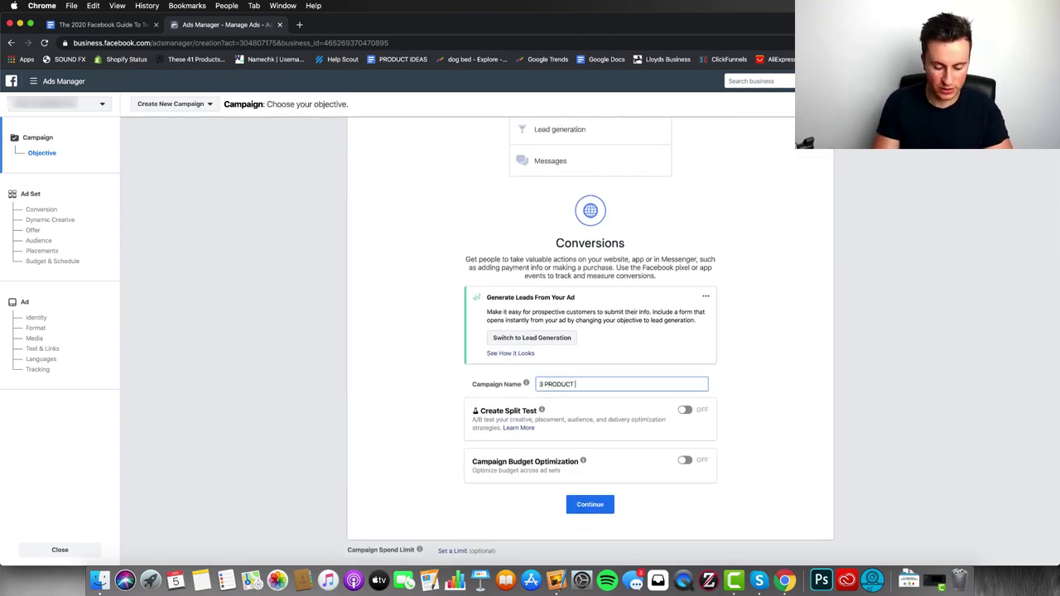
pyautogui.write(' TEST')
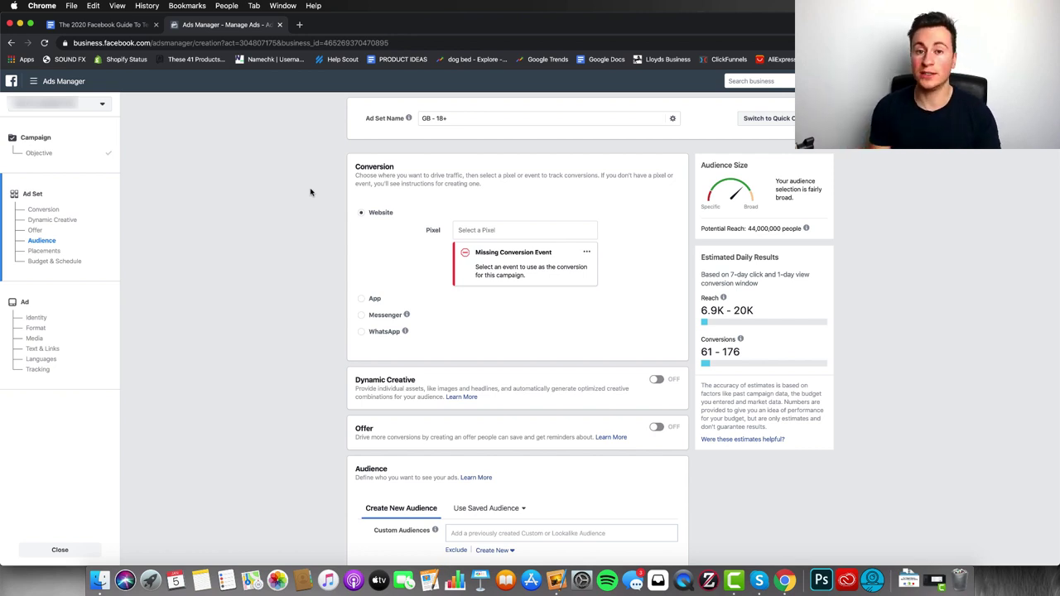
# Step: Select the pixel SOLTD PIXEL1 for website conversions and set the conversion event to View Content
pyautogui.click(492, 230)
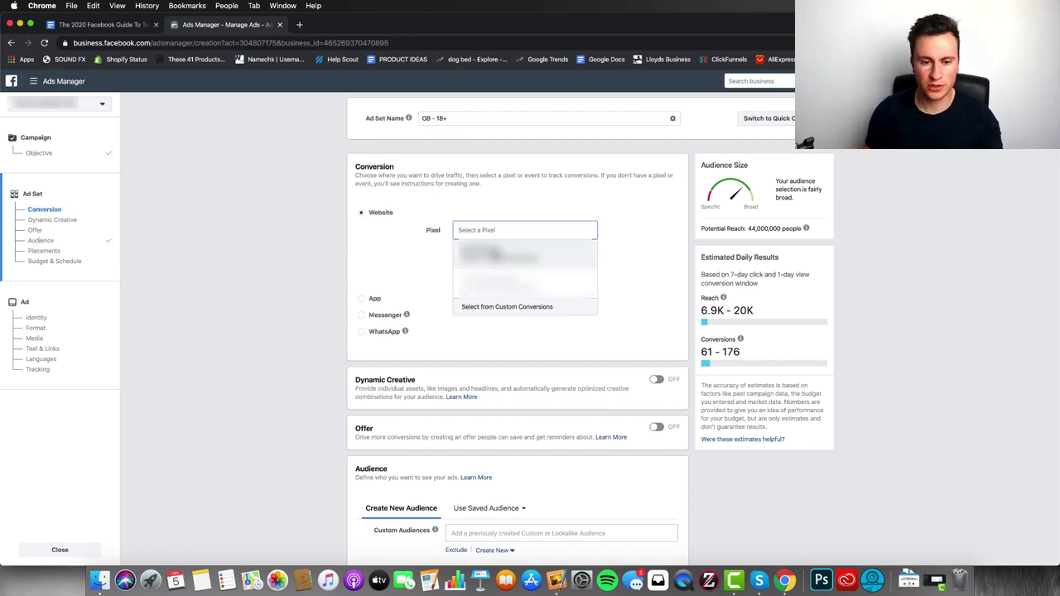
pyautogui.click(495, 253)
pyautogui.click(497, 252)
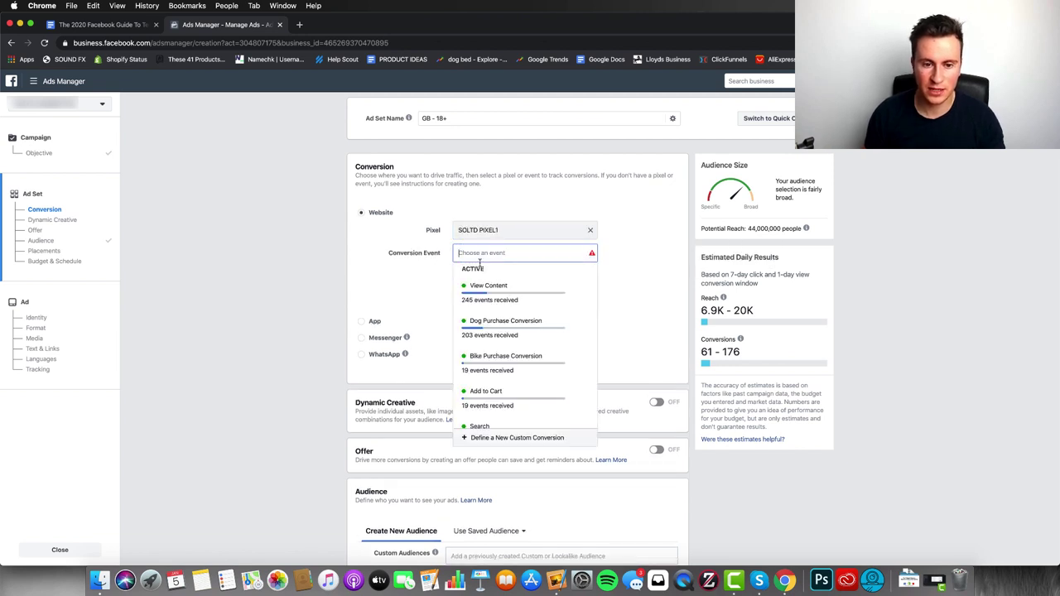
pyautogui.click(516, 289)
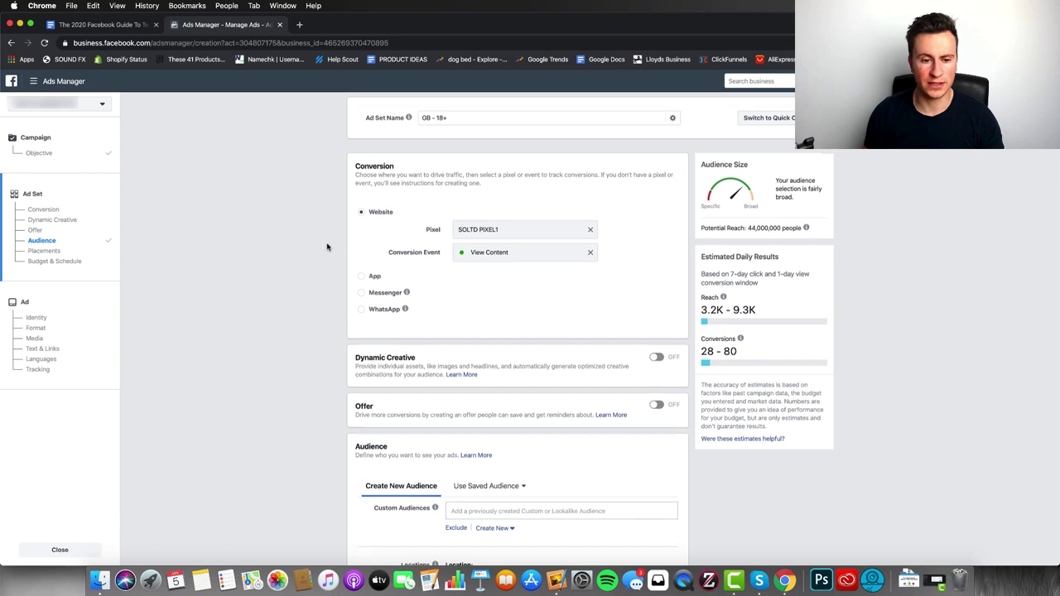
# Step: Review the ad set's location, age, gender and detailed targeting settings, and check them against the ad set plan in the testing guide
pyautogui.scroll(-3, 327, 249)
pyautogui.scroll(-5, 304, 298)
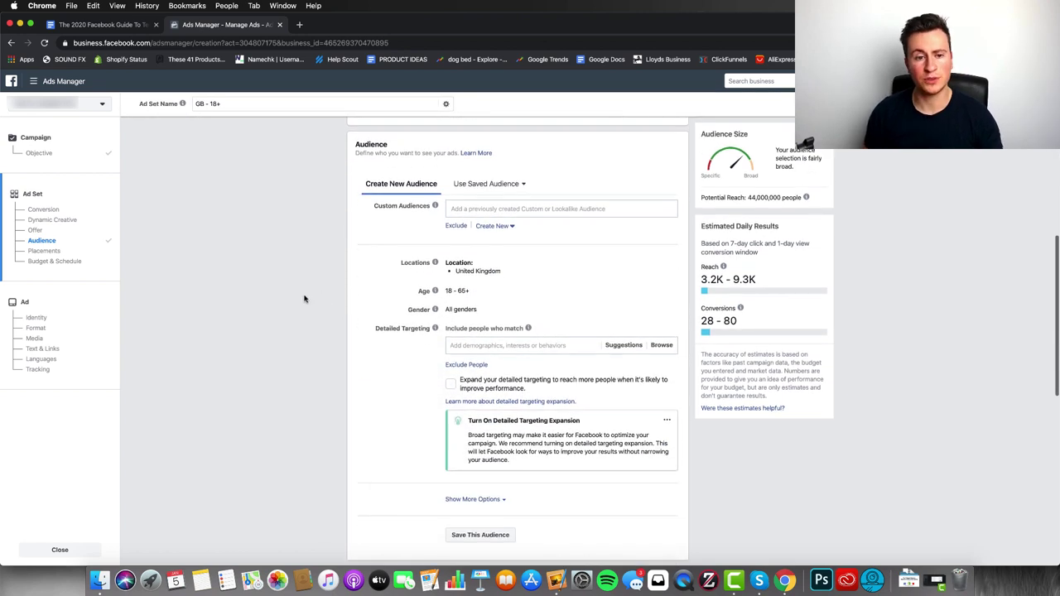
pyautogui.scroll(-2, 304, 298)
pyautogui.scroll(-1, 321, 280)
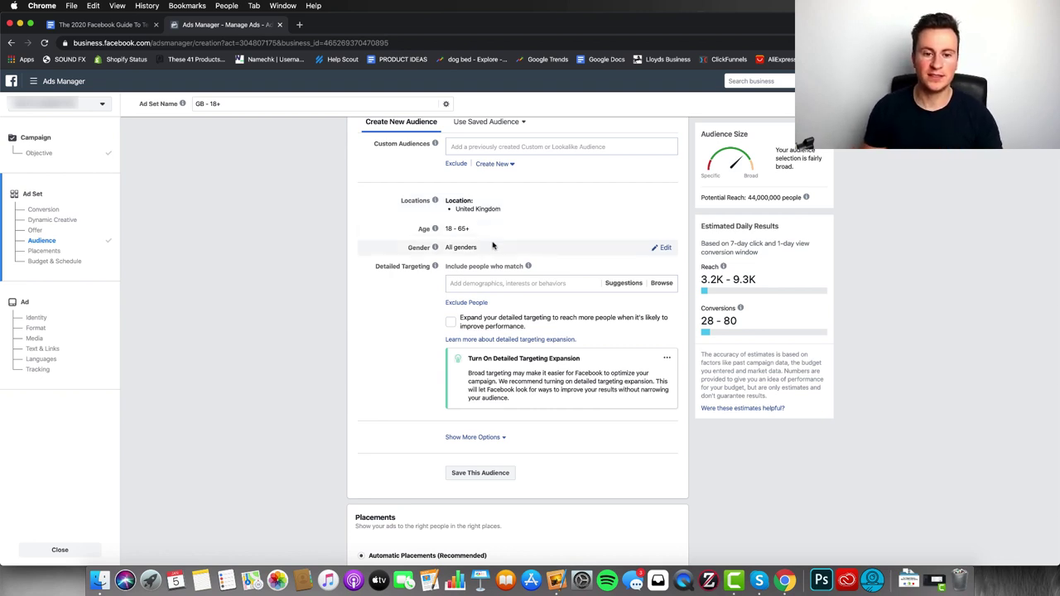
pyautogui.scroll(-1, 356, 288)
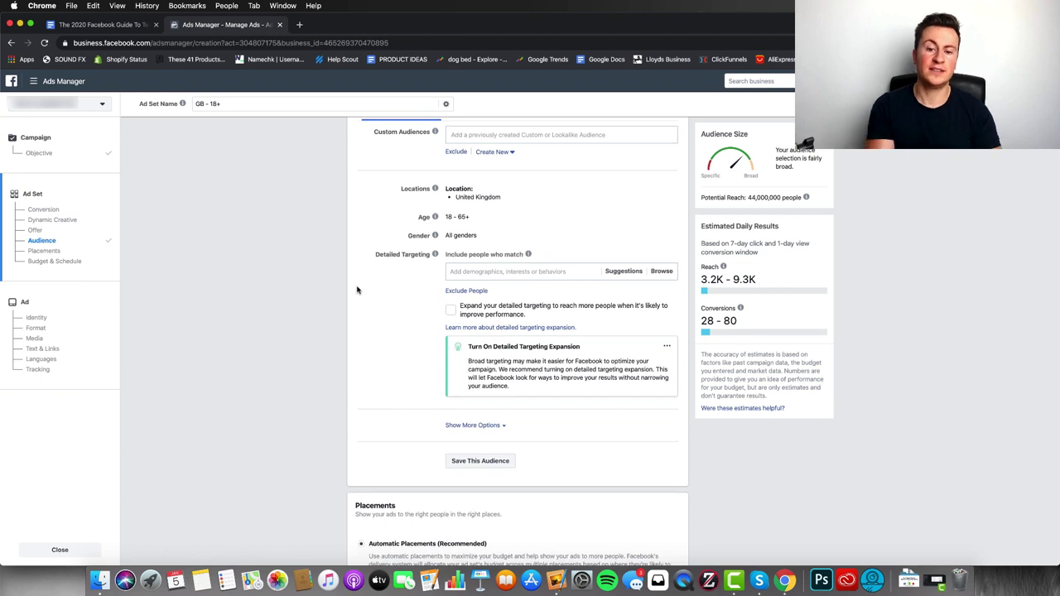
pyautogui.click(120, 27)
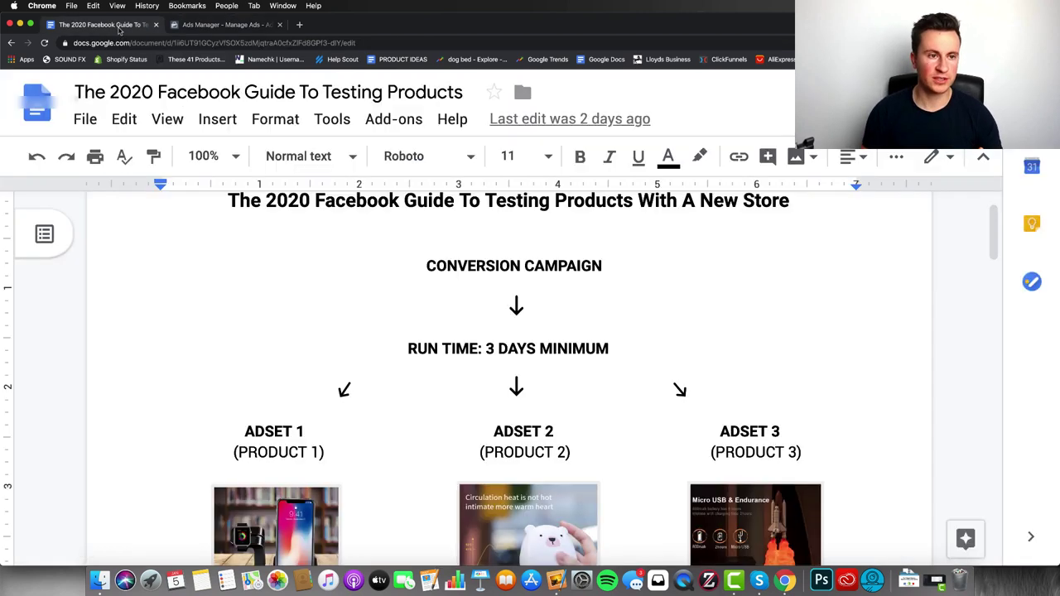
pyautogui.scroll(-3, 276, 340)
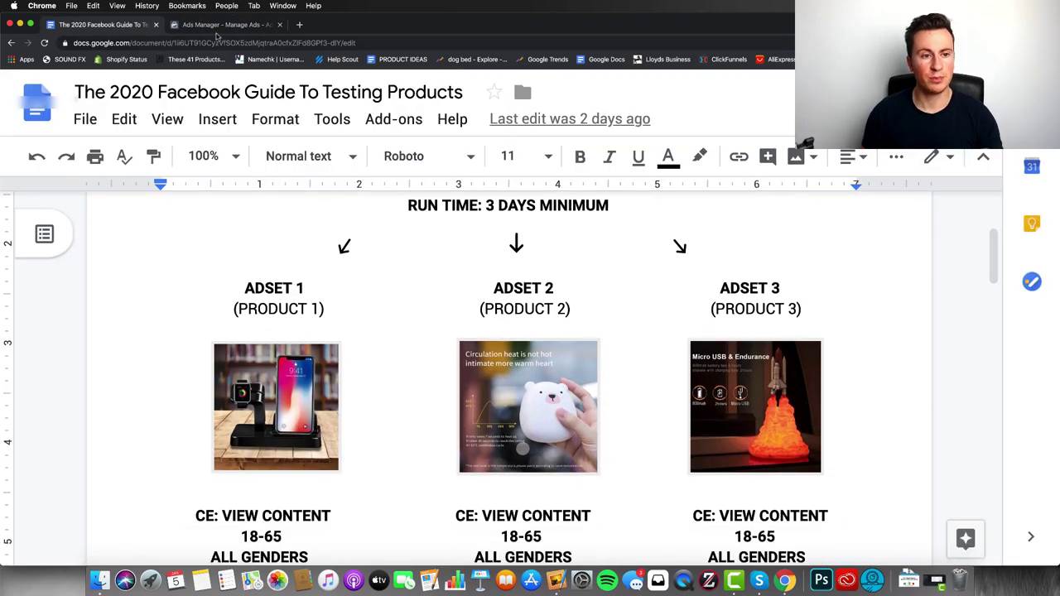
# Step: Switch back to Ads Manager and add the Apple interest under Additional Interests to the ad set's detailed targeting
pyautogui.click(216, 26)
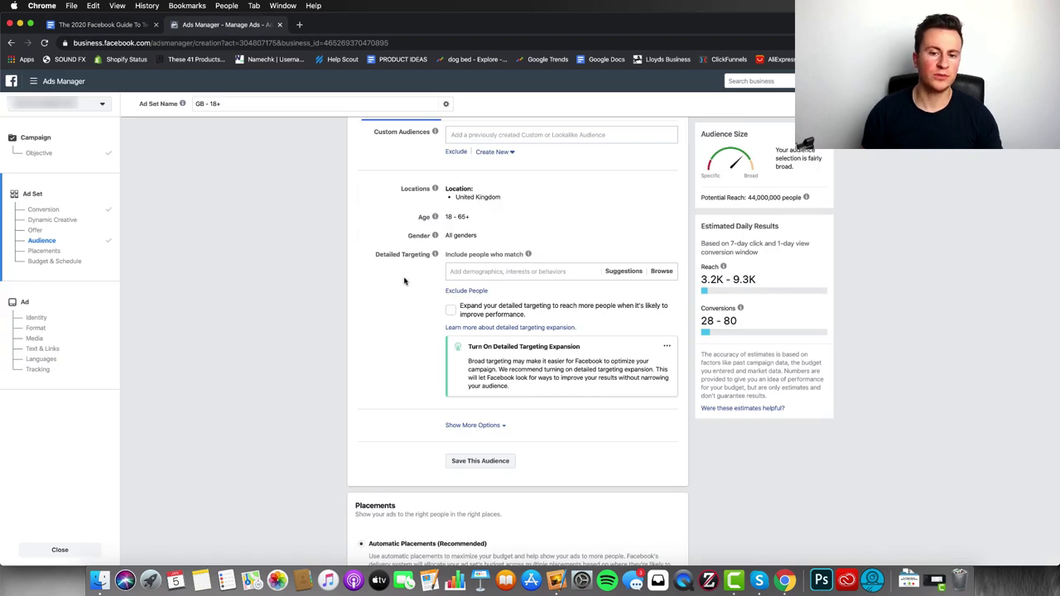
pyautogui.write('apple')
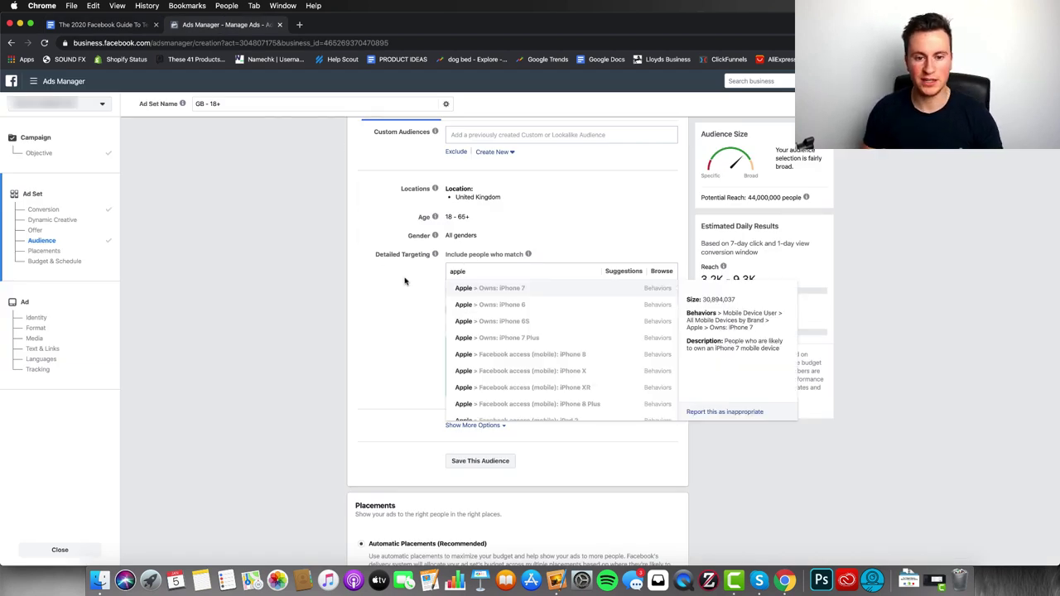
pyautogui.scroll(-6, 532, 343)
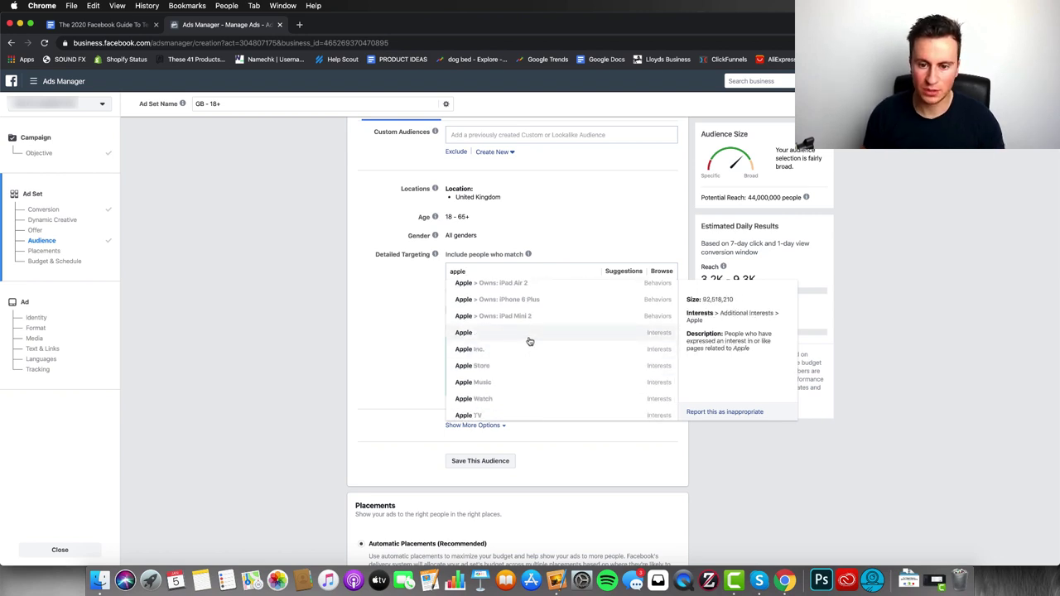
pyautogui.click(529, 334)
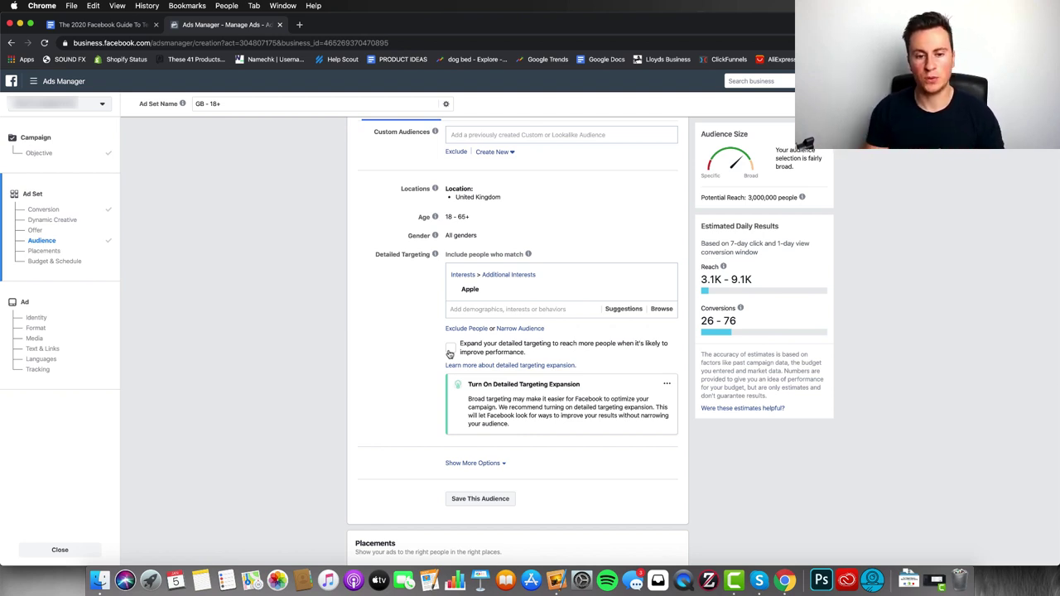
# Step: Narrow the audience so that people must also match the Apple Watch interest
pyautogui.click(520, 329)
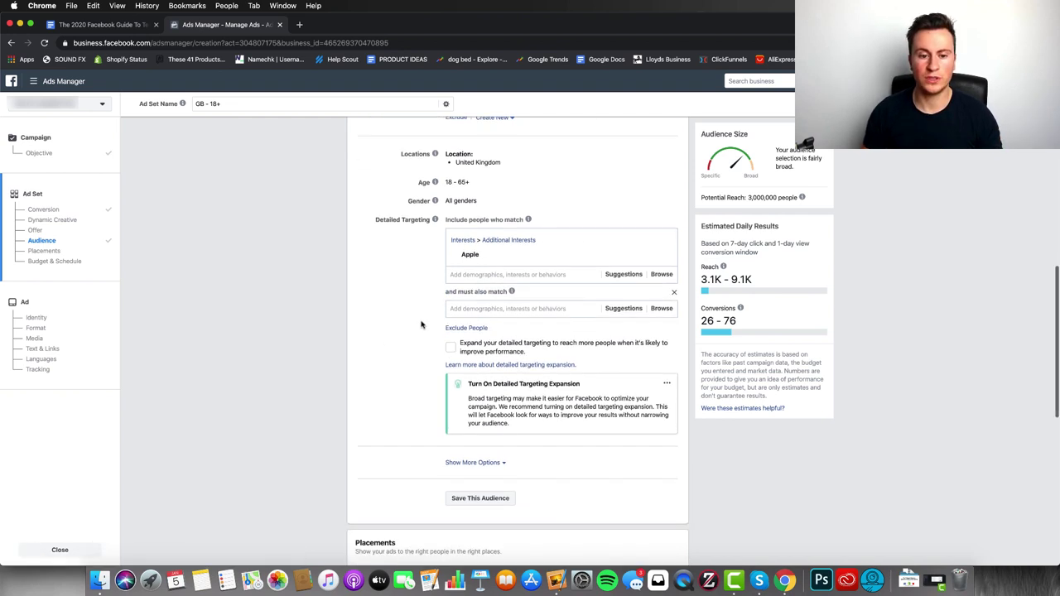
pyautogui.click(463, 308)
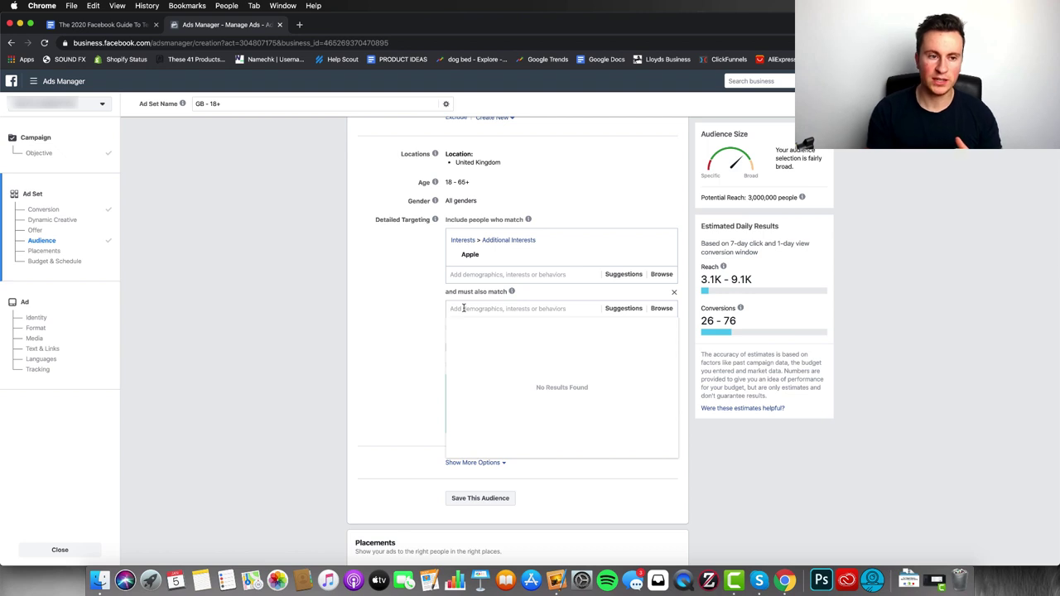
pyautogui.write('appl')
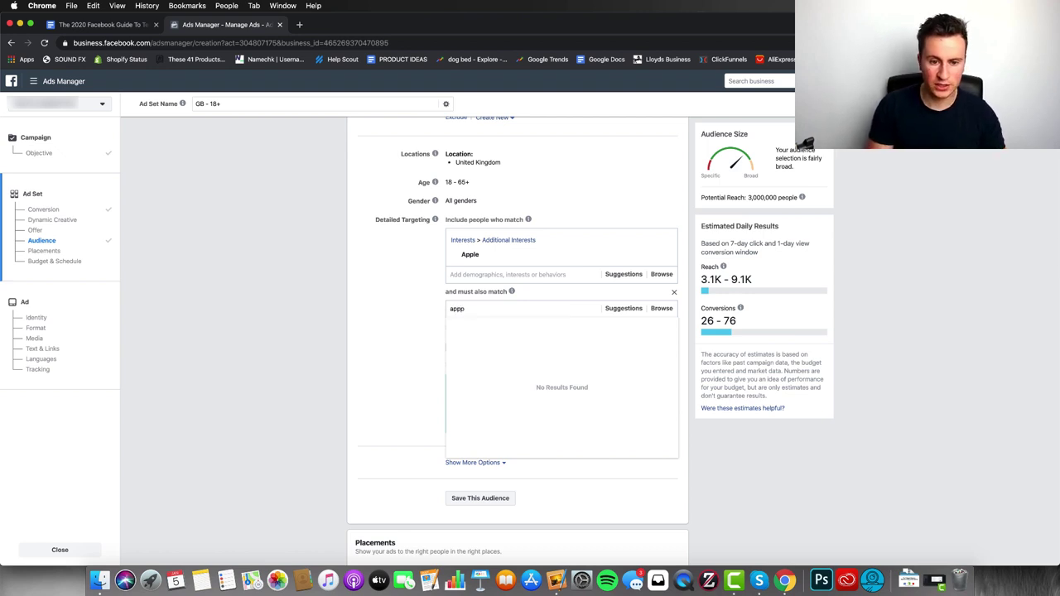
pyautogui.write('e watc')
pyautogui.press('BackSpace')
pyautogui.press('BackSpace')
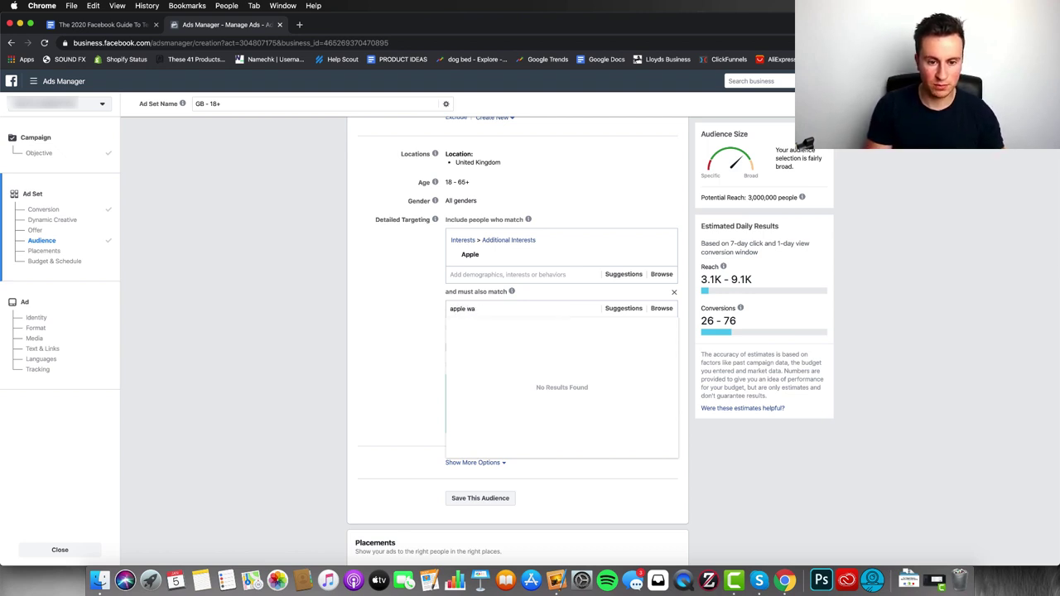
pyautogui.write('tch')
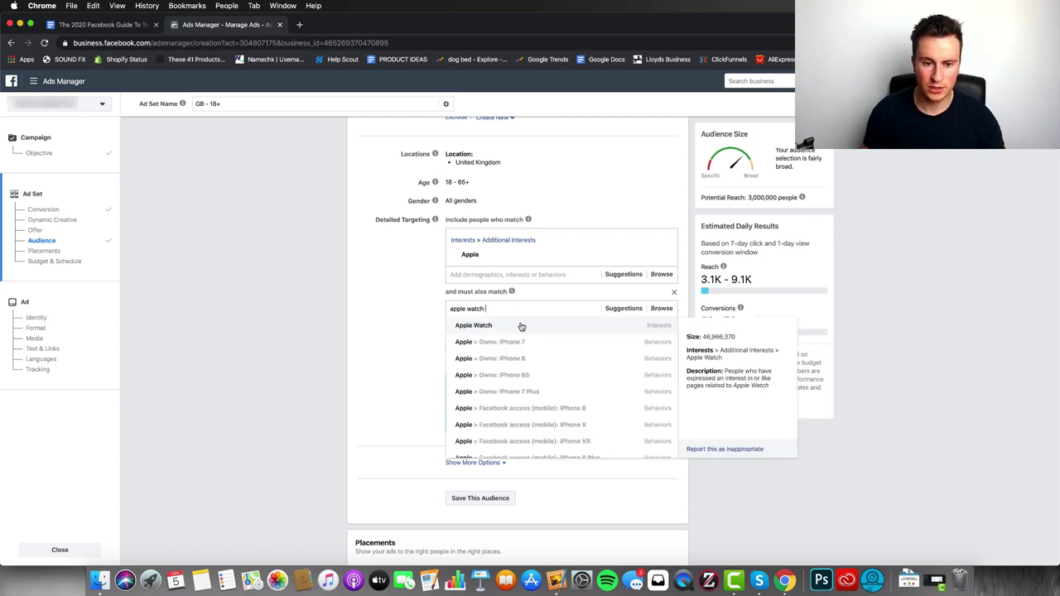
pyautogui.click(559, 328)
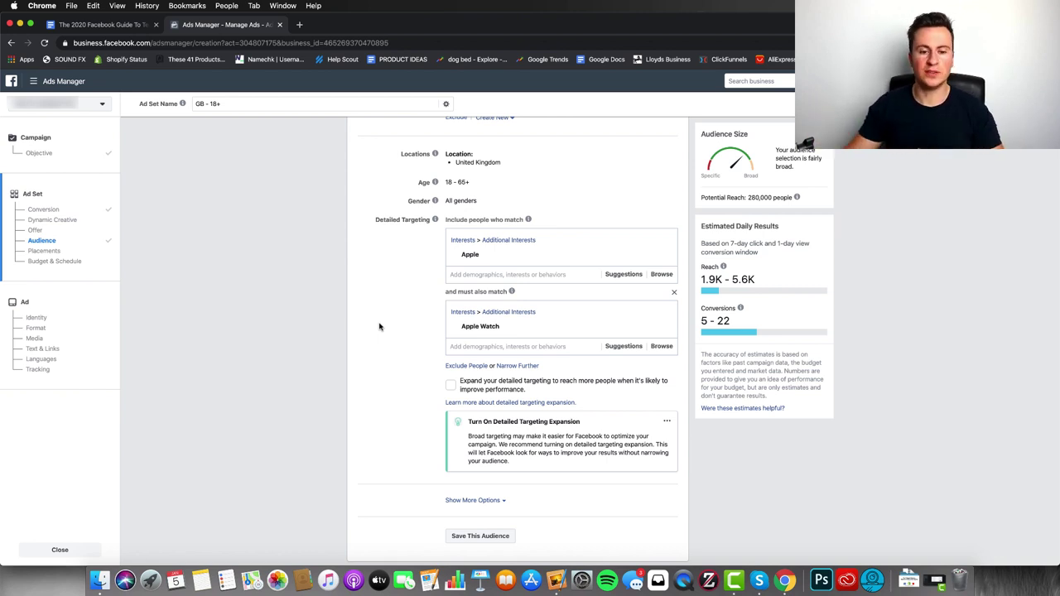
# Step: Add the suggested Engaged Shoppers purchase behavior alongside Apple Watch in the must-also-match group
pyautogui.click(534, 346)
pyautogui.click(612, 347)
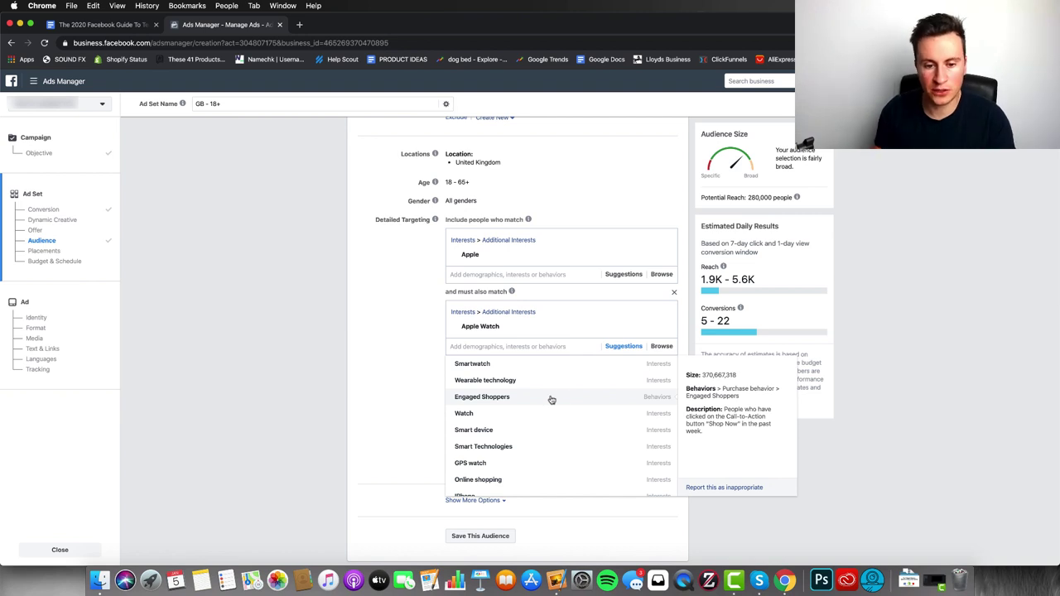
pyautogui.click(619, 401)
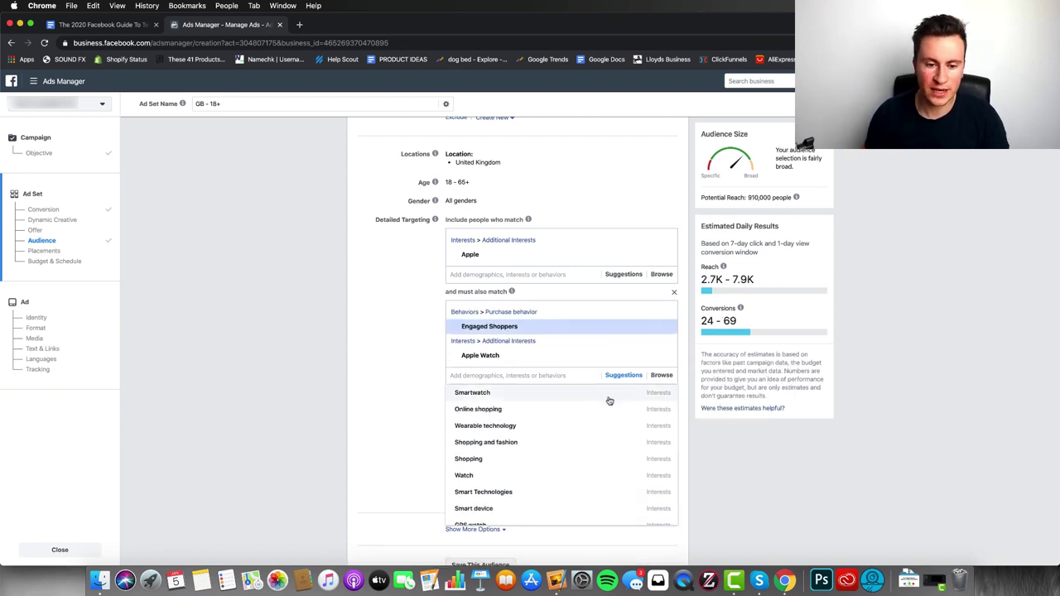
pyautogui.click(388, 351)
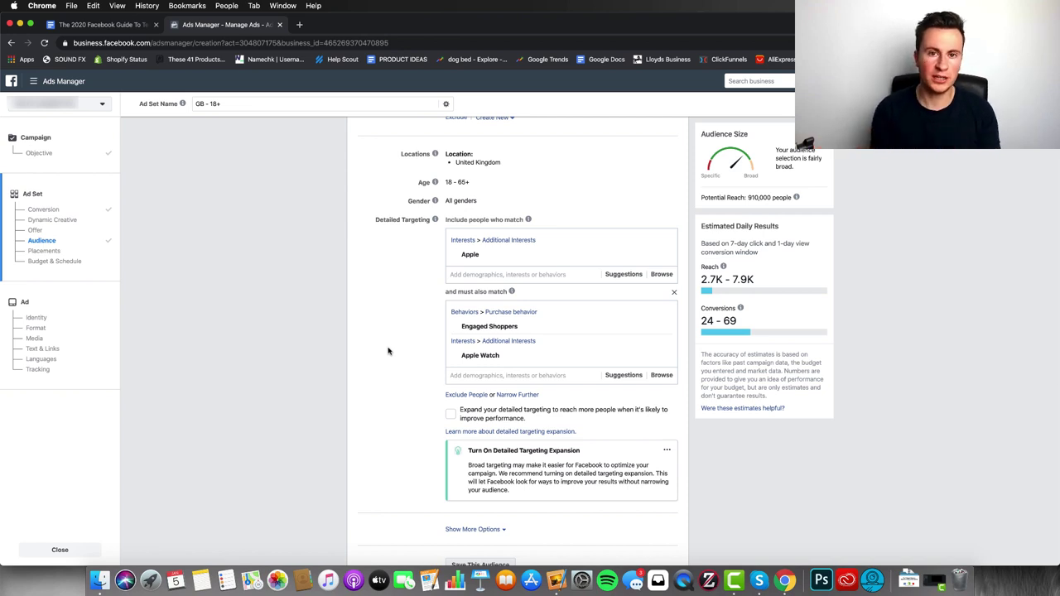
# Step: Switch the ad set to manually edited placements and exclude the Audience Network and Messenger platforms
pyautogui.scroll(-10, 336, 381)
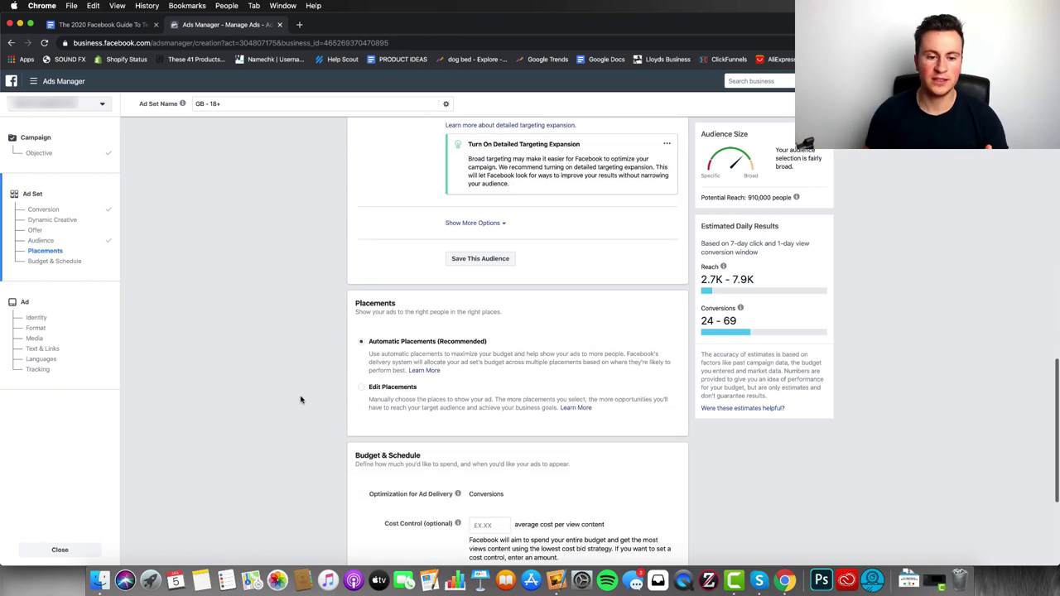
pyautogui.click(363, 305)
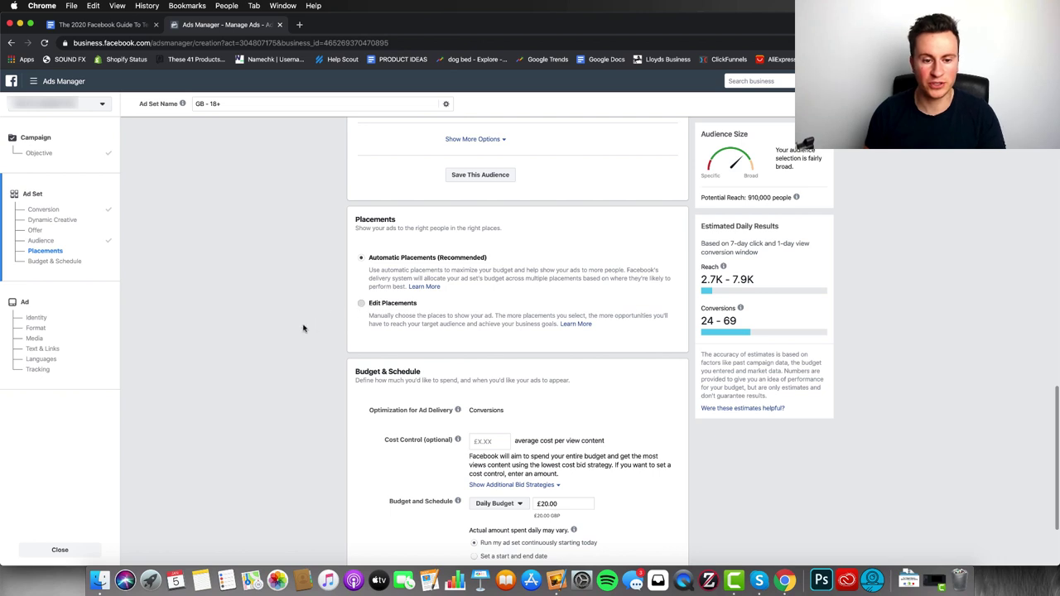
pyautogui.scroll(-4, 303, 328)
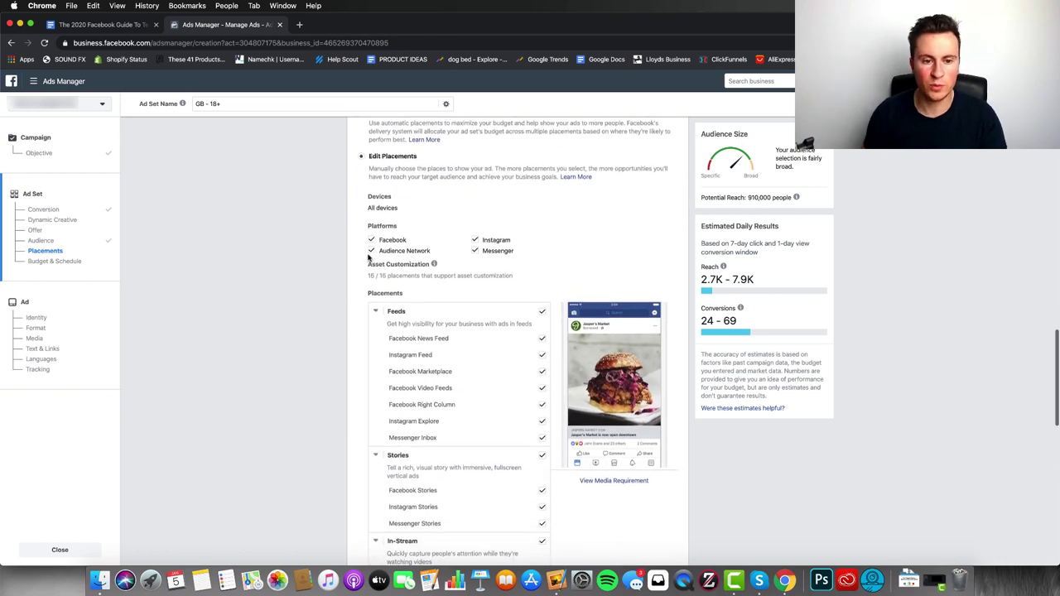
pyautogui.click(371, 250)
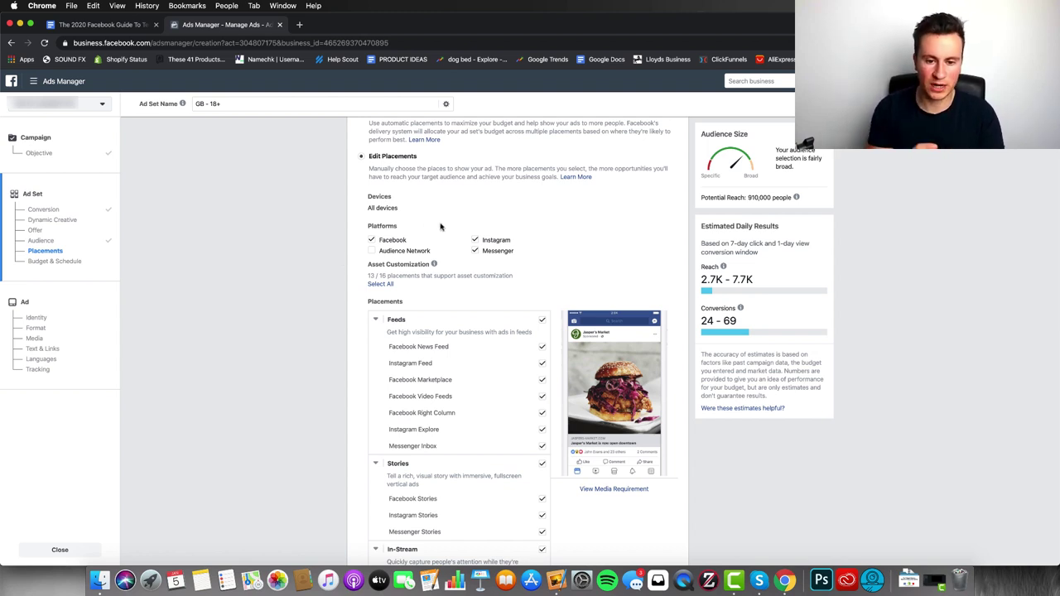
pyautogui.click(474, 251)
# Step: Exclude all remaining Facebook and Instagram placements, keeping only Facebook News Feed and Instagram Feed
pyautogui.scroll(-1, 247, 291)
pyautogui.scroll(-1, 248, 292)
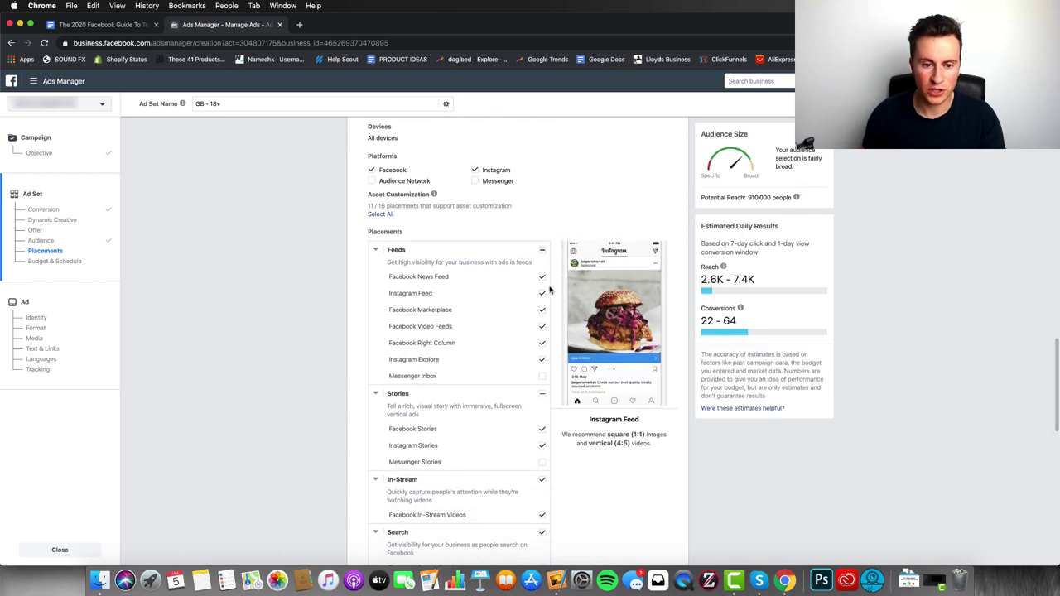
pyautogui.click(542, 309)
pyautogui.click(542, 326)
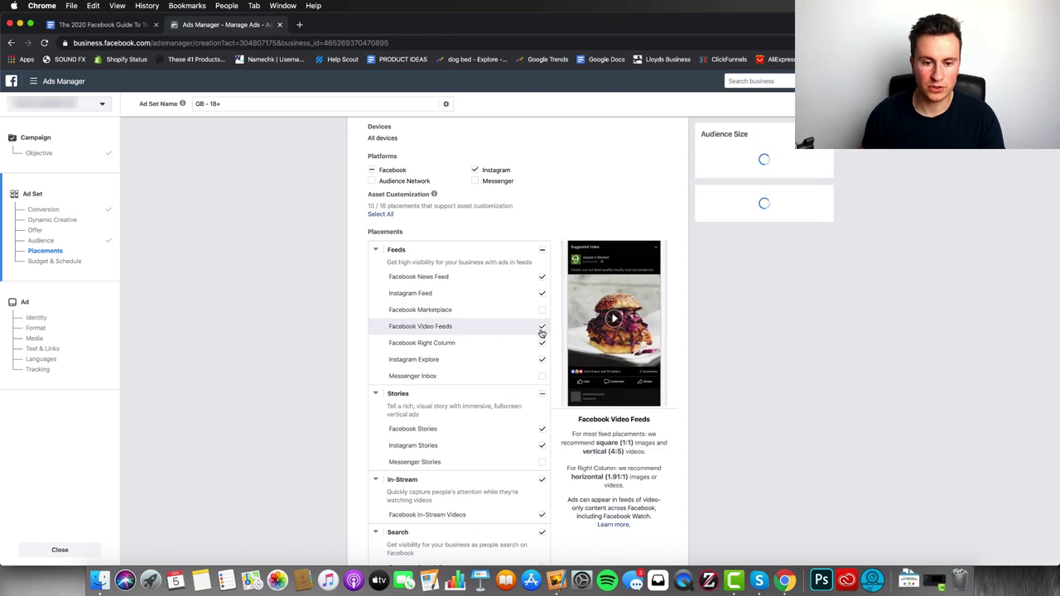
pyautogui.click(543, 343)
pyautogui.click(542, 359)
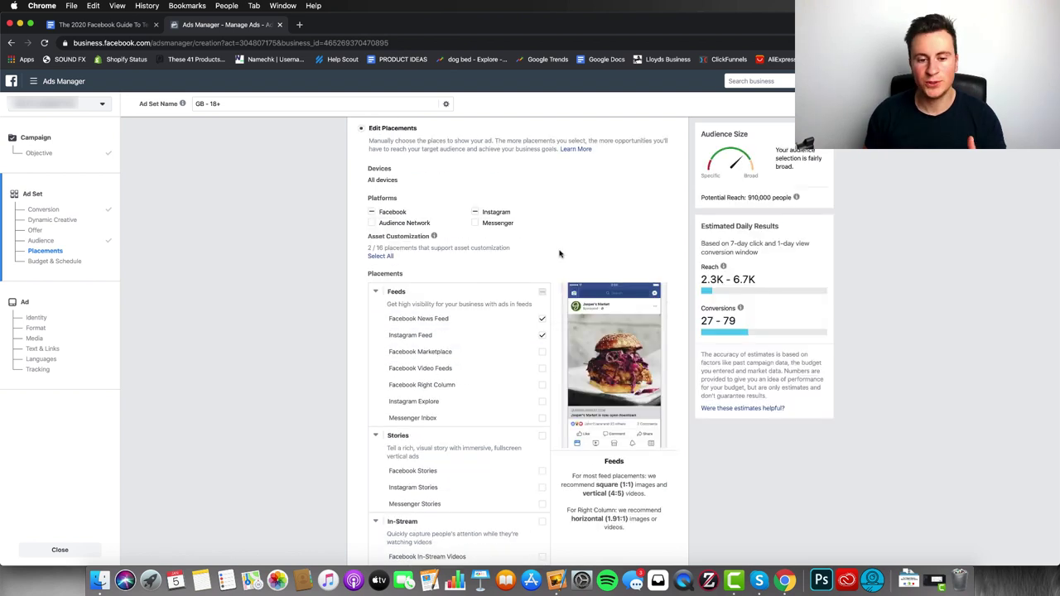
pyautogui.scroll(-3, 558, 258)
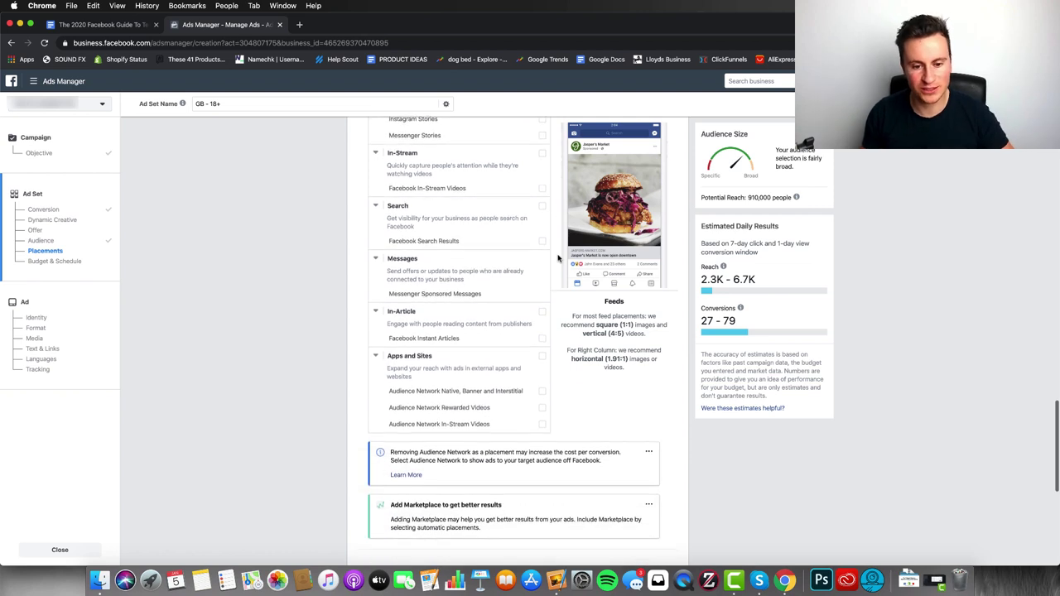
pyautogui.scroll(5, 558, 259)
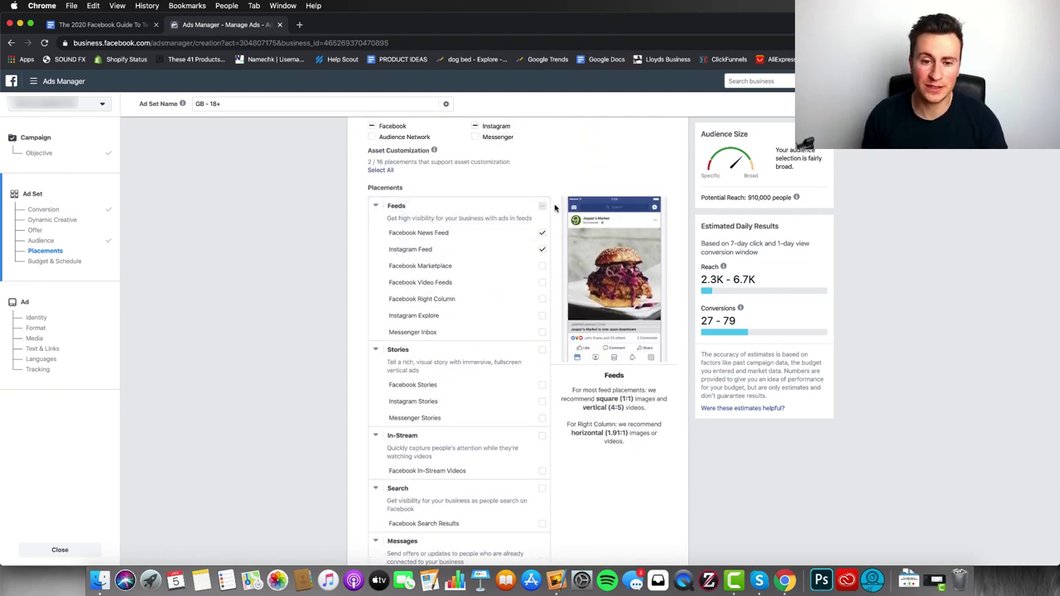
# Step: Set the ad set's daily budget to £5.00 and continue to the ad setup
pyautogui.scroll(-10, 556, 207)
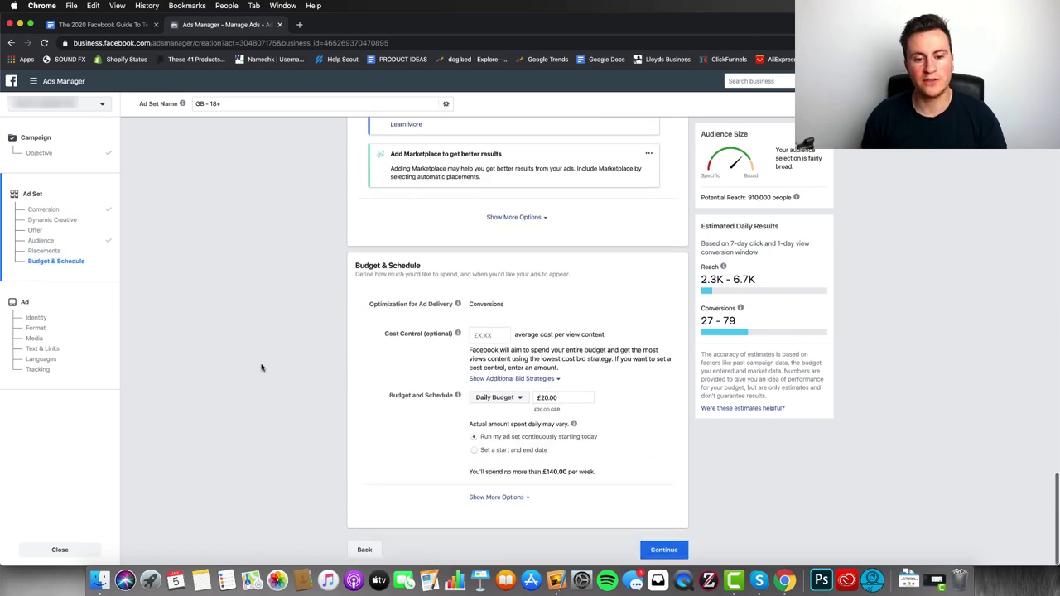
pyautogui.click(567, 398)
pyautogui.moveTo(566, 399); pyautogui.dragTo(535, 401)
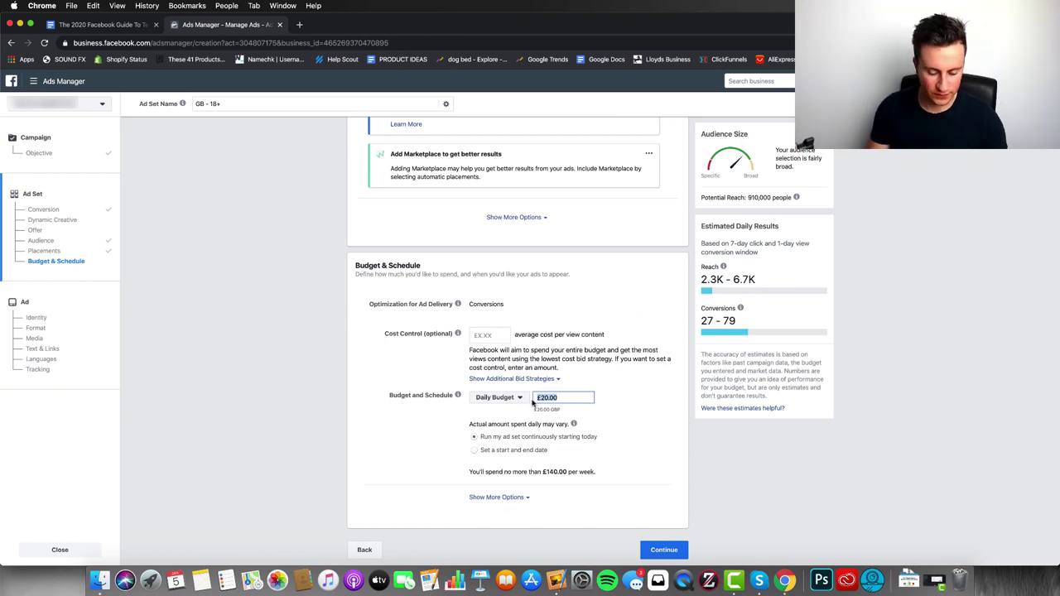
pyautogui.write('5')
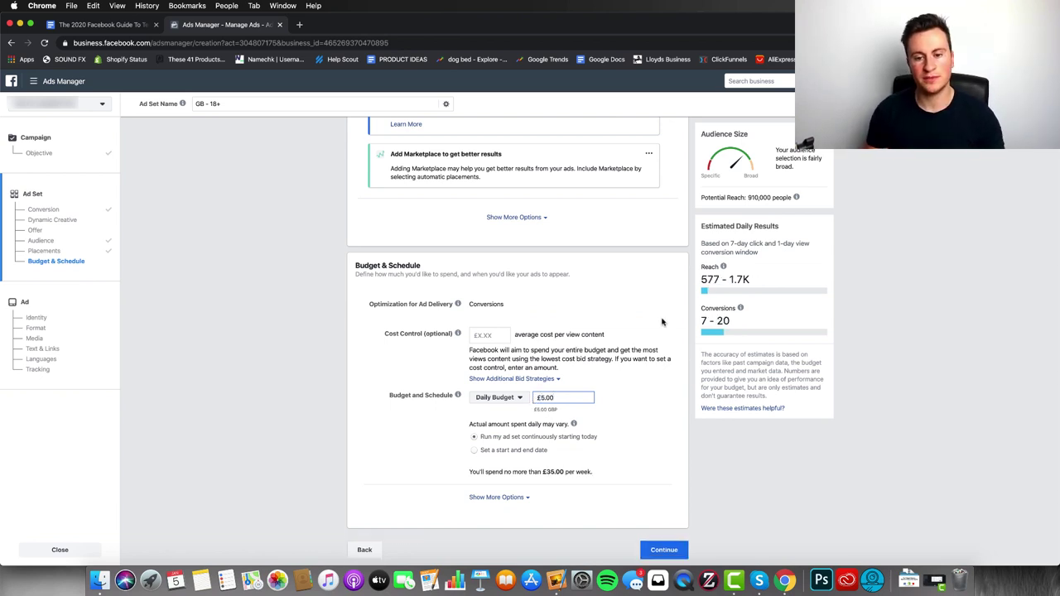
pyautogui.click(663, 323)
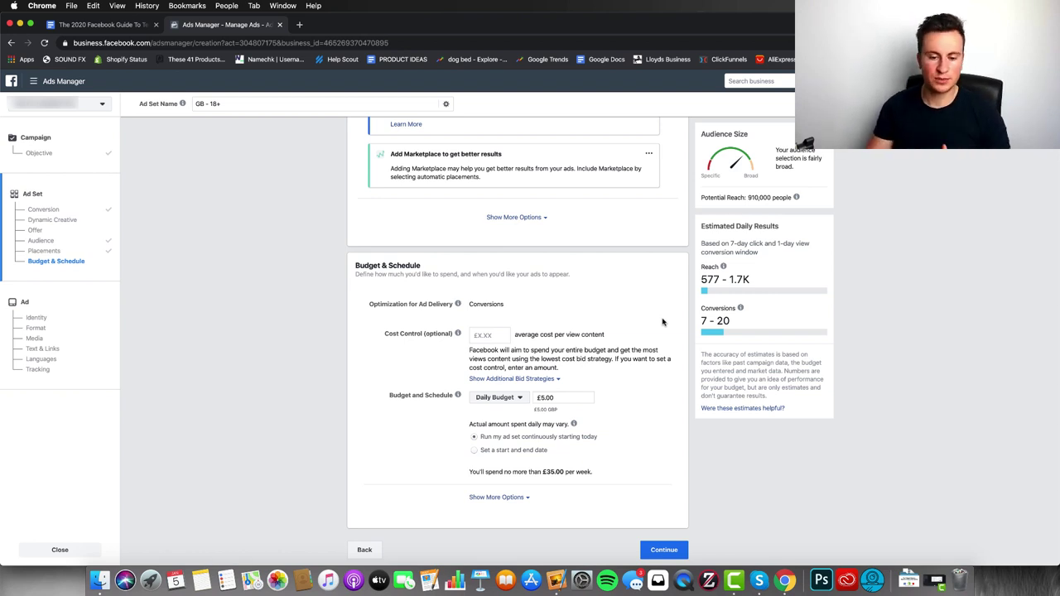
pyautogui.click(663, 550)
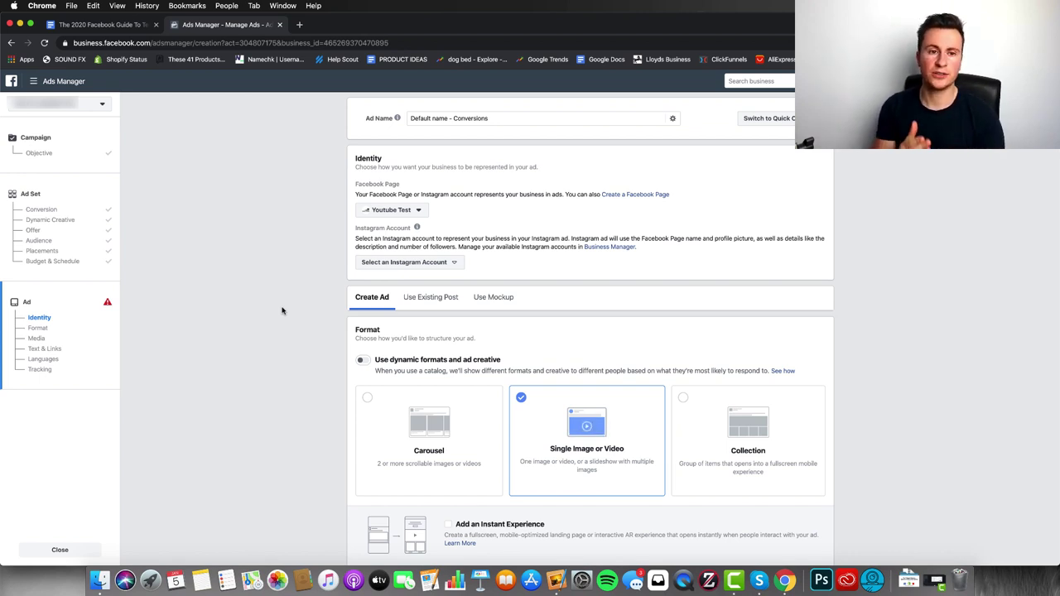
# Step: Switch to the testing guide and review the ad set settings, the next steps and the closing Ecom Academy section
pyautogui.click(112, 24)
pyautogui.scroll(-10, 373, 305)
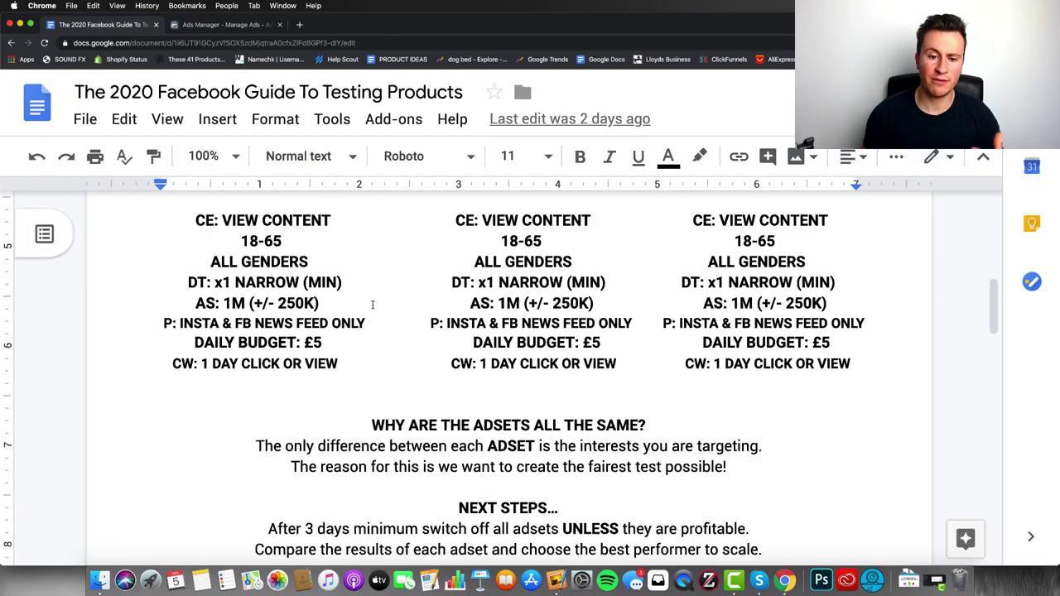
pyautogui.scroll(-15, 639, 219)
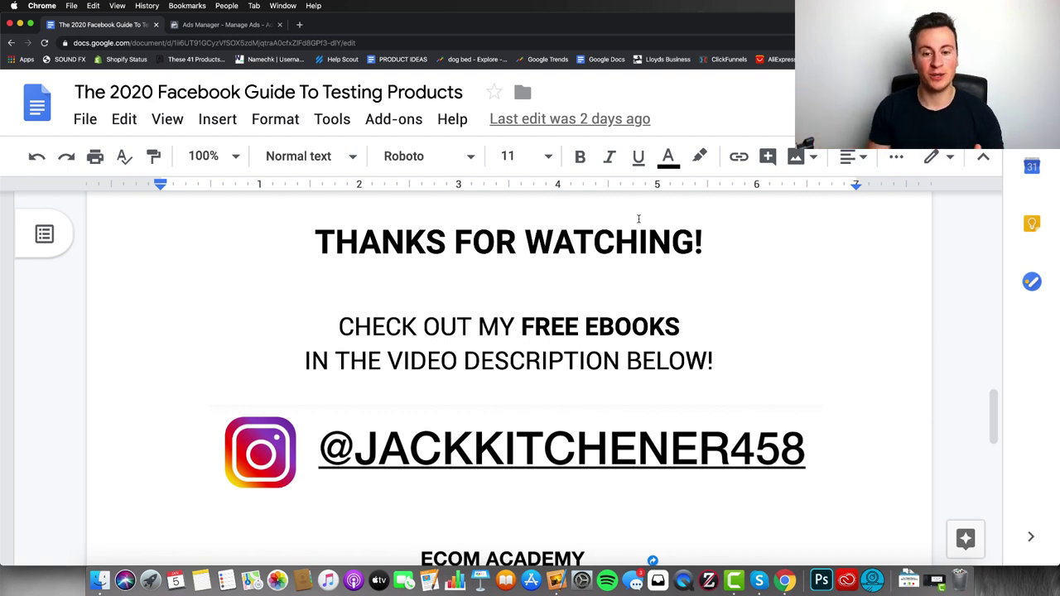
pyautogui.scroll(-1, 637, 229)
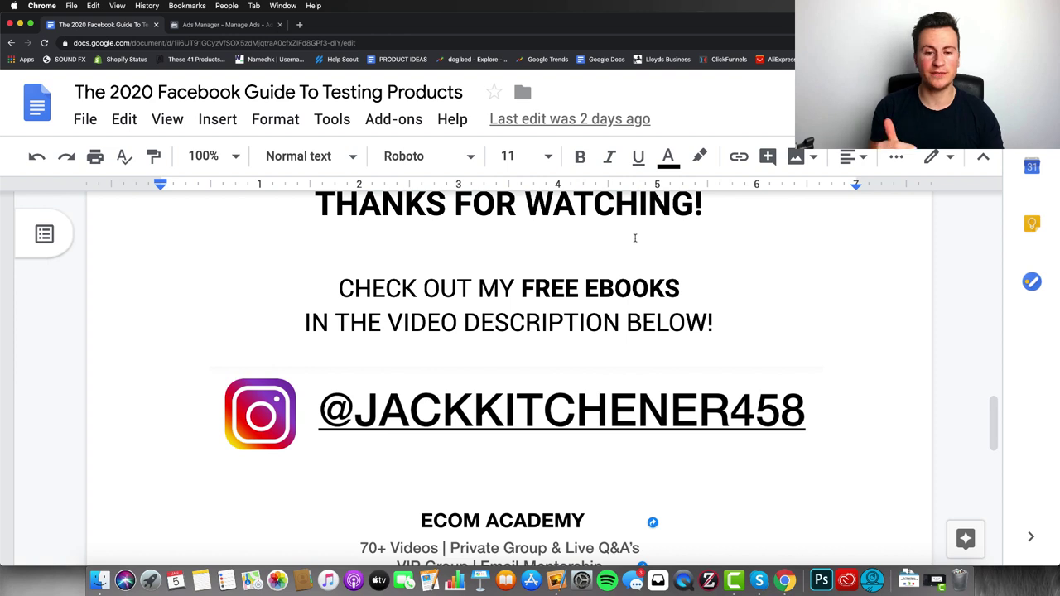
pyautogui.scroll(-3, 635, 237)
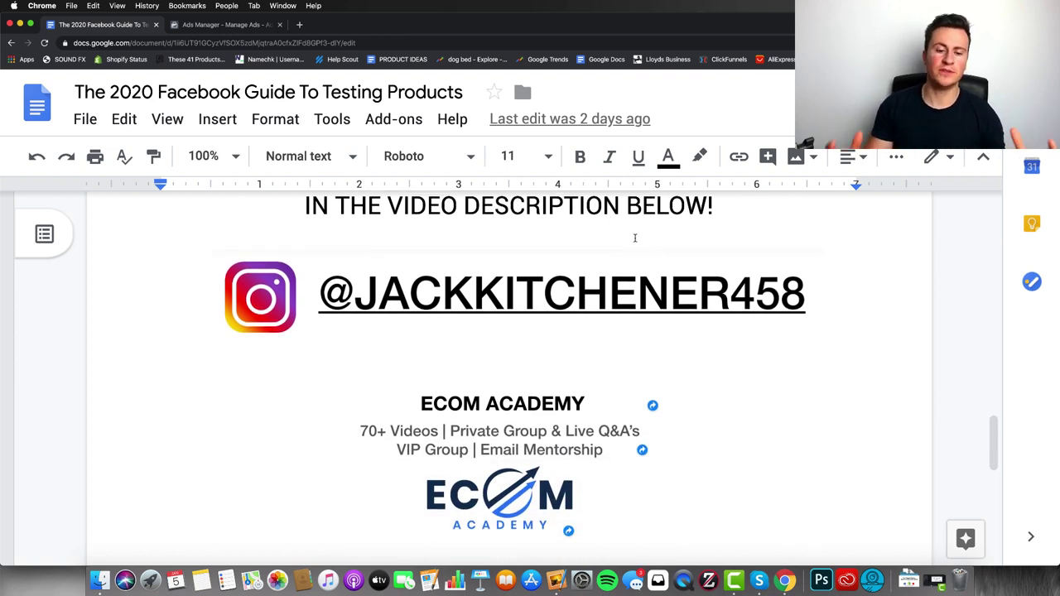
pyautogui.scroll(-3, 636, 237)
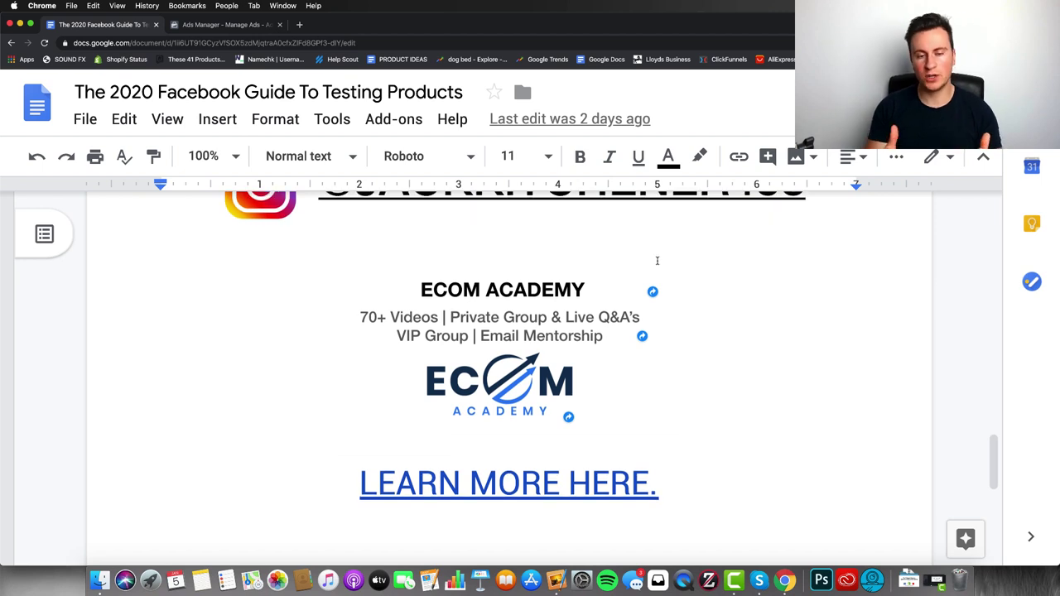